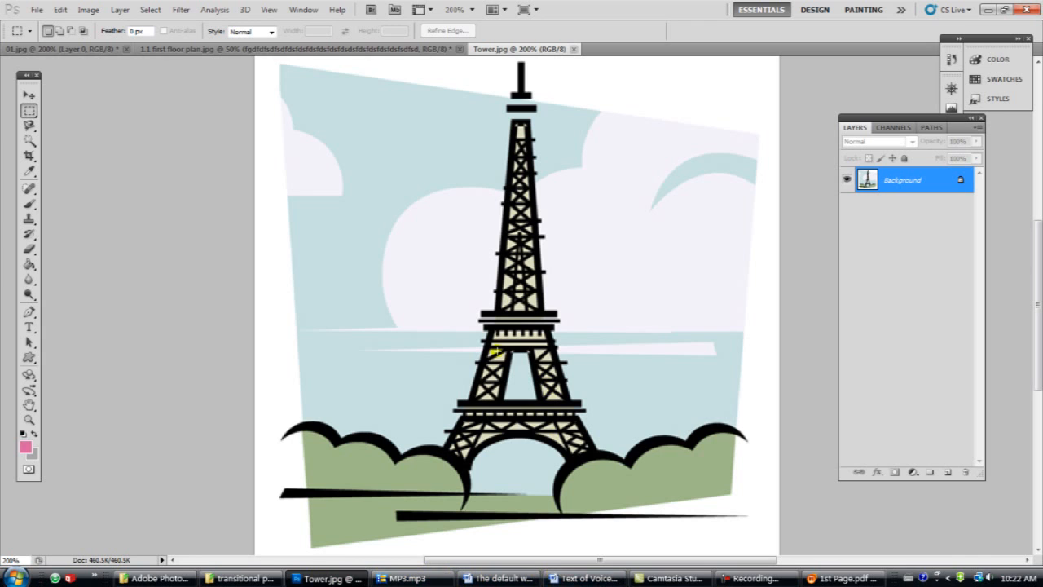
Magnify the tower's middle platform in Tower.jpg until its individual pixels can be examined.
left_click(28, 420)
left_click_drag(437, 312, 561, 410)
left_click_drag(540, 559, 633, 556)
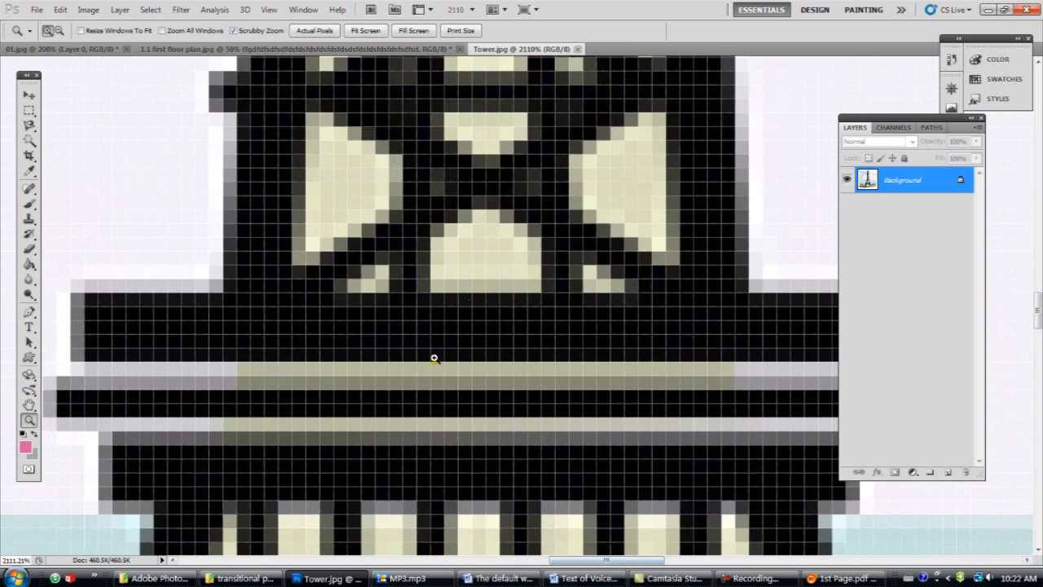
Switch to 1st Page.pdf in Nitro PDF Professional and examine the edges of the Bitmap tower at up to 1200% magnification.
left_click(843, 578)
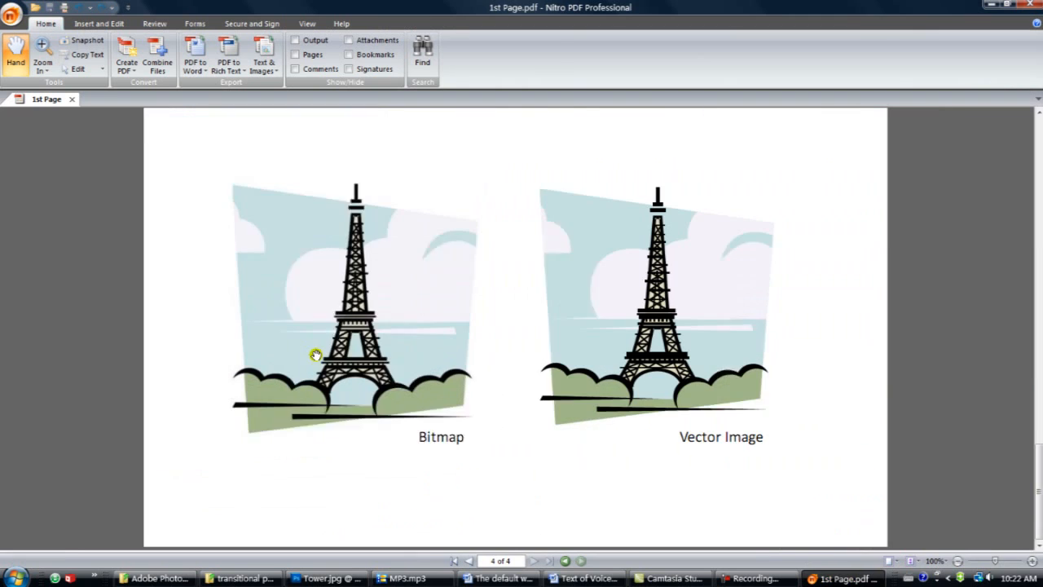
scroll(437, 307, "up", 3)
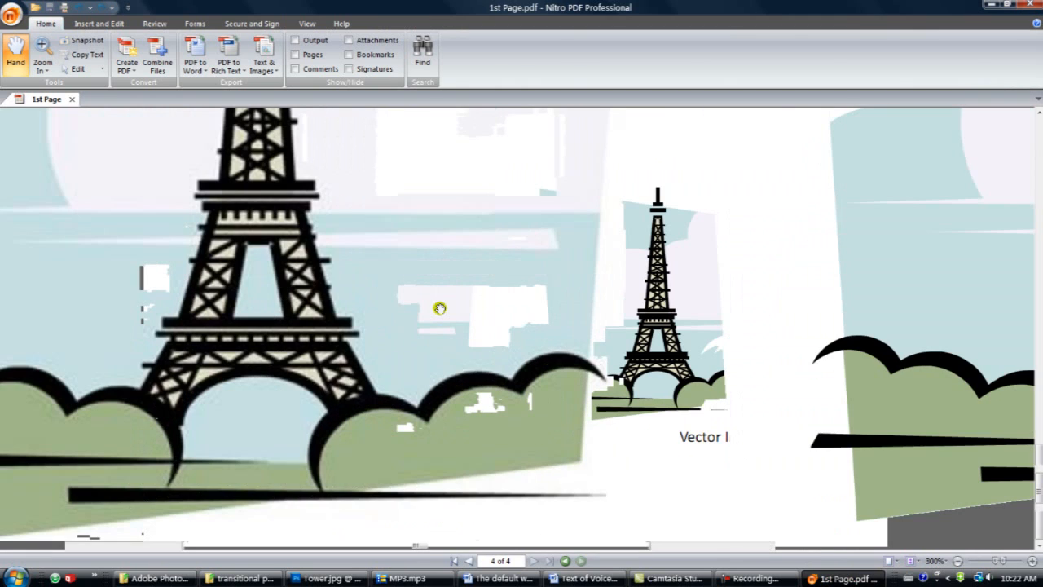
scroll(439, 308, "up", 3)
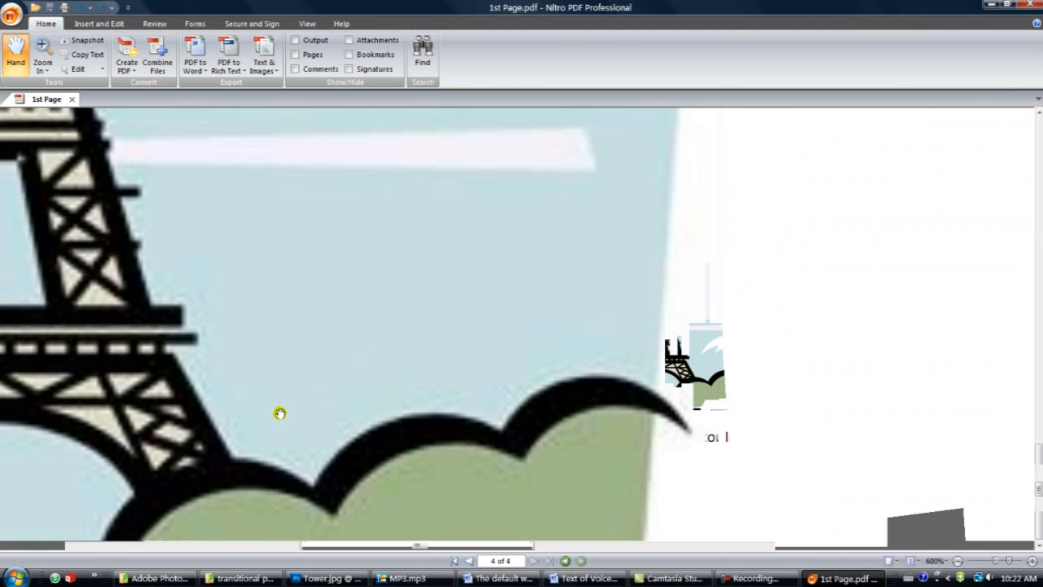
left_click_drag(240, 415, 523, 399)
scroll(523, 398, "up", 2)
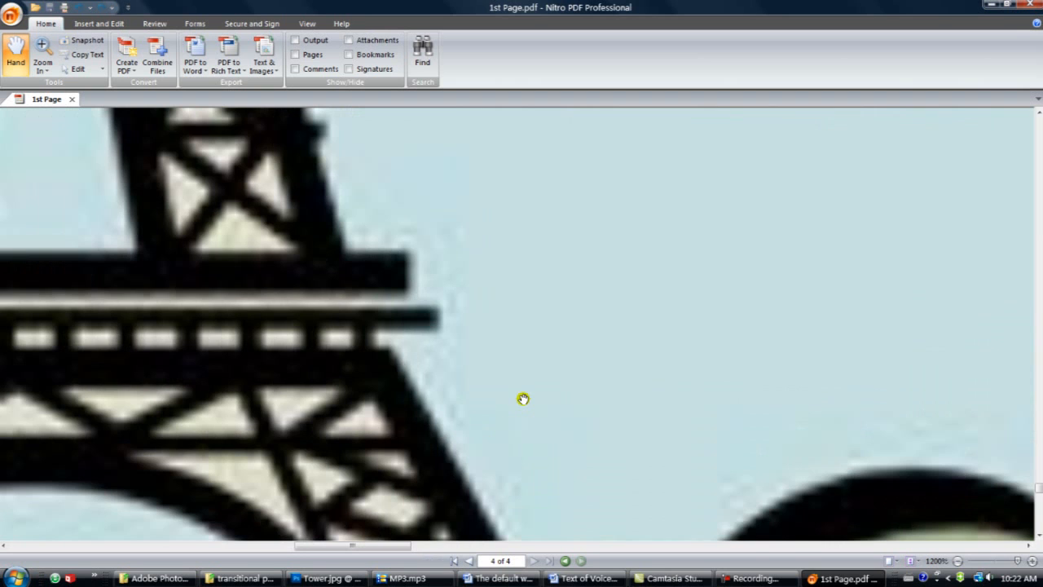
scroll(523, 397, "down", 2)
scroll(523, 397, "down", 2)
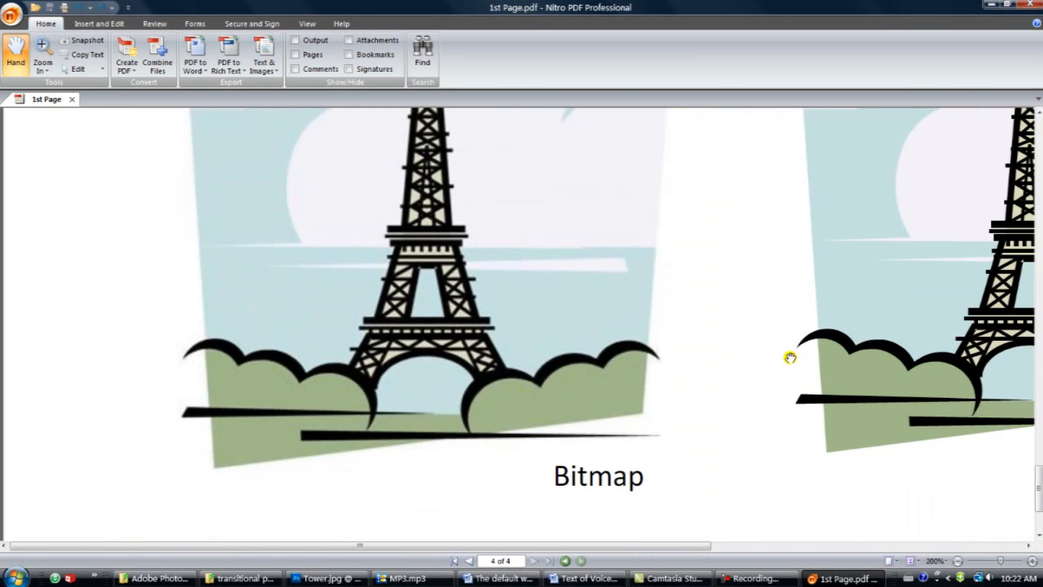
scroll(791, 356, "down", 1)
Examine the edges of the Vector Image tower at up to 1600% magnification, then compare both towers side by side.
left_click_drag(543, 350, 453, 350)
scroll(453, 349, "up", 4)
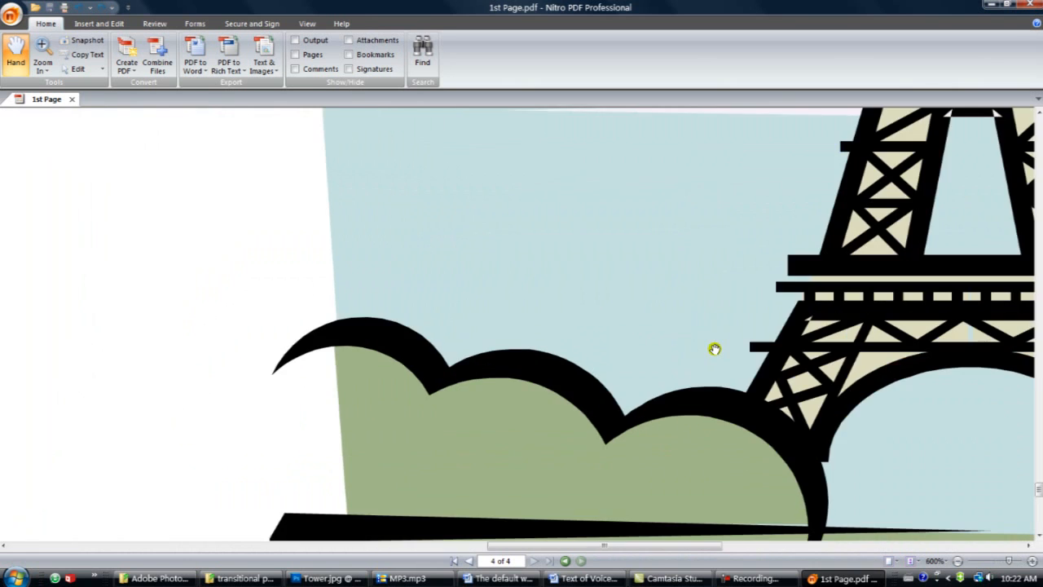
left_click_drag(774, 350, 530, 346)
scroll(531, 347, "down", 2)
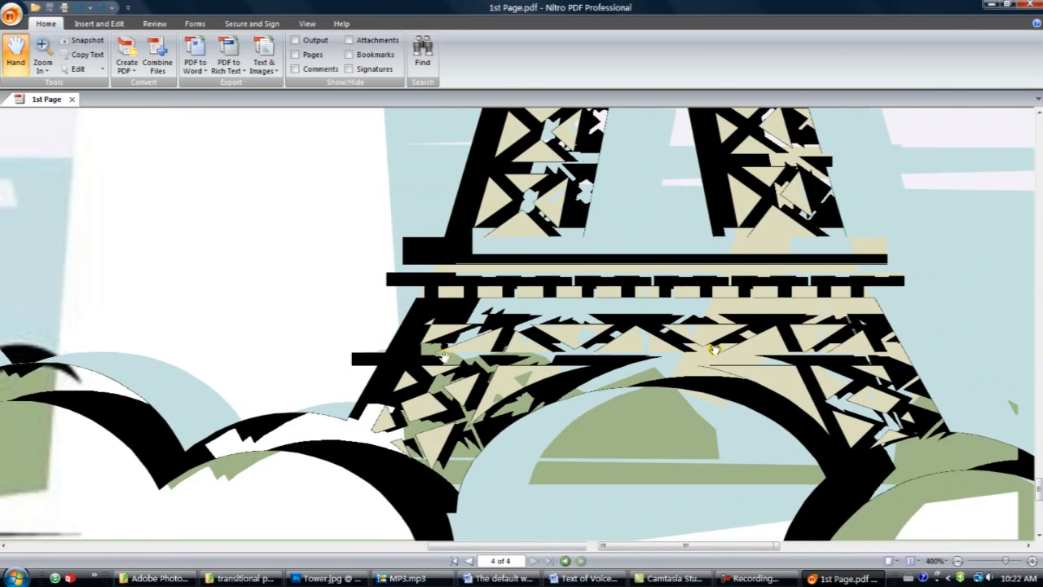
scroll(488, 359, "up", 4)
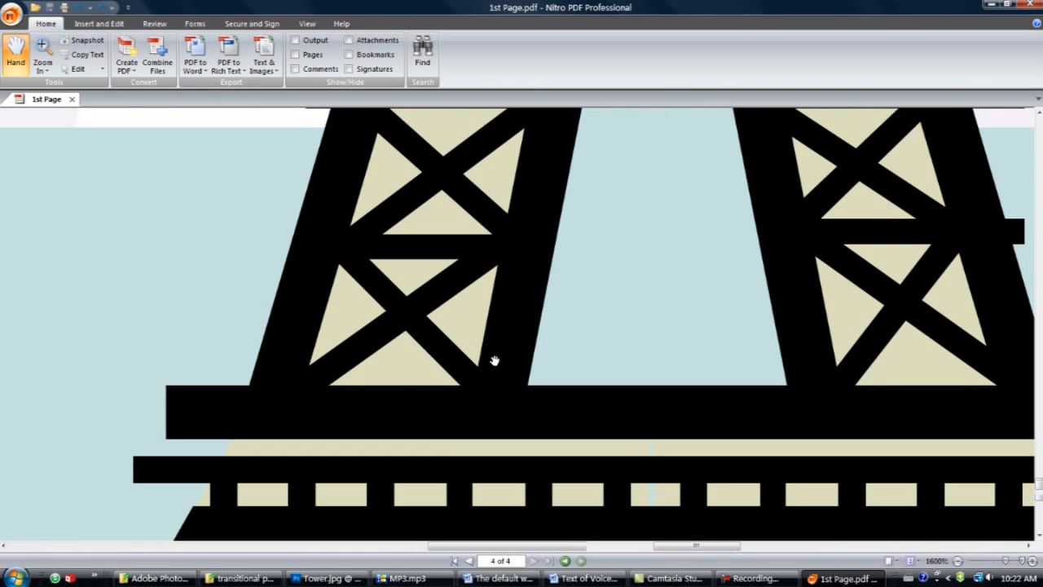
scroll(497, 358, "down", 1)
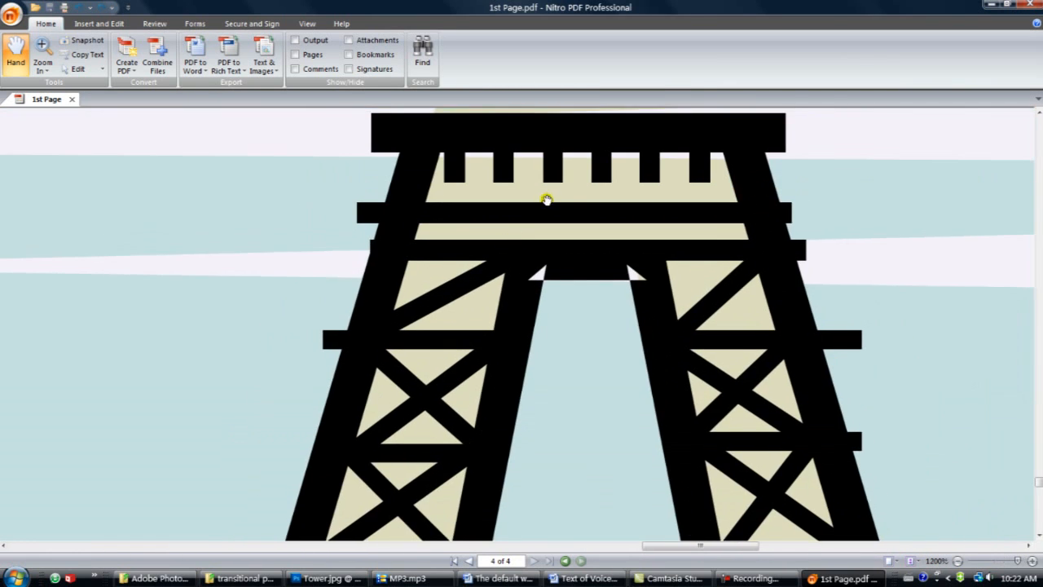
scroll(515, 386, "up", 5)
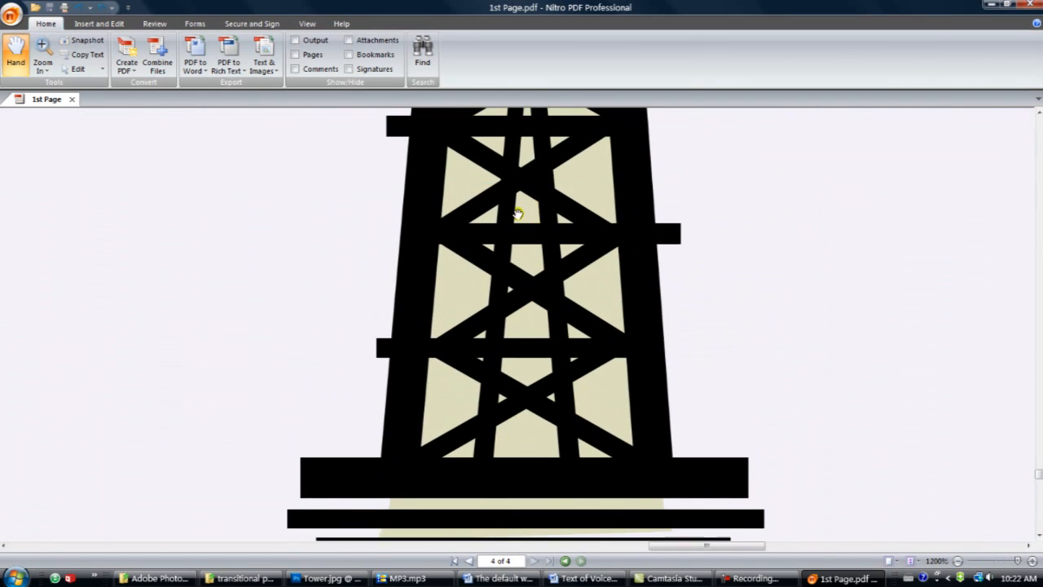
scroll(529, 322, "down", 5)
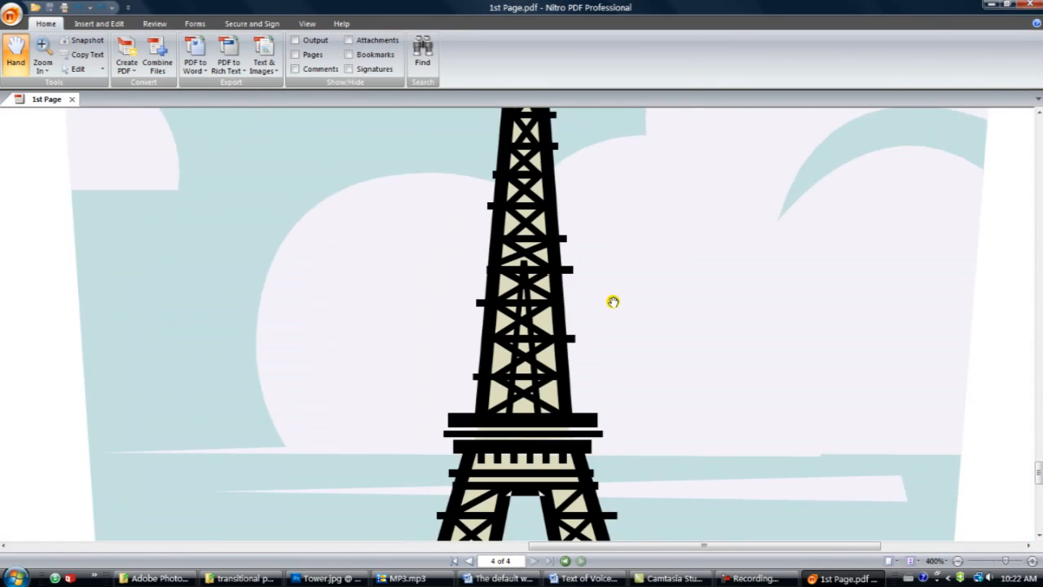
scroll(612, 301, "down", 1)
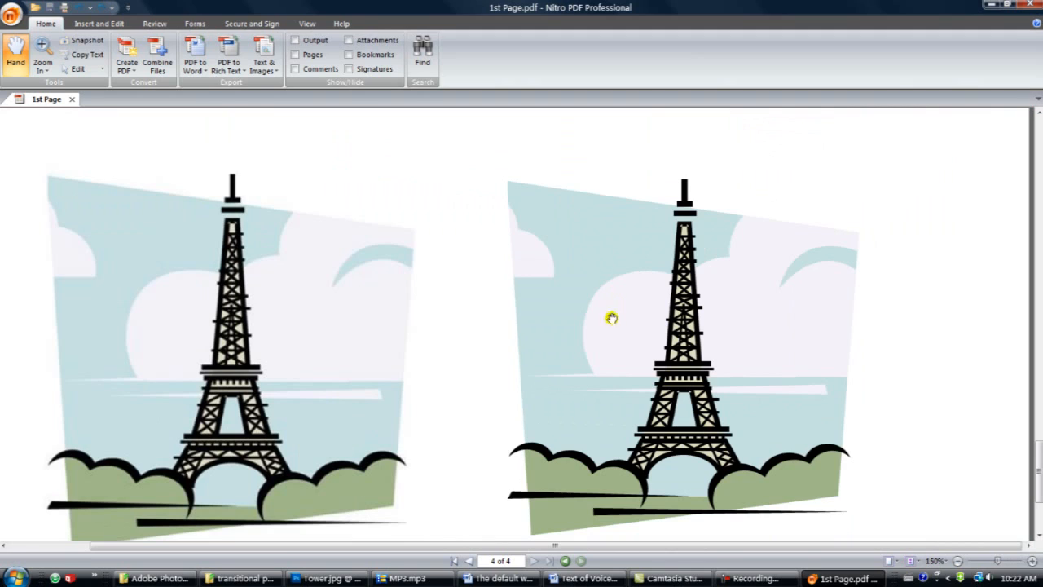
scroll(606, 408, "down", 1)
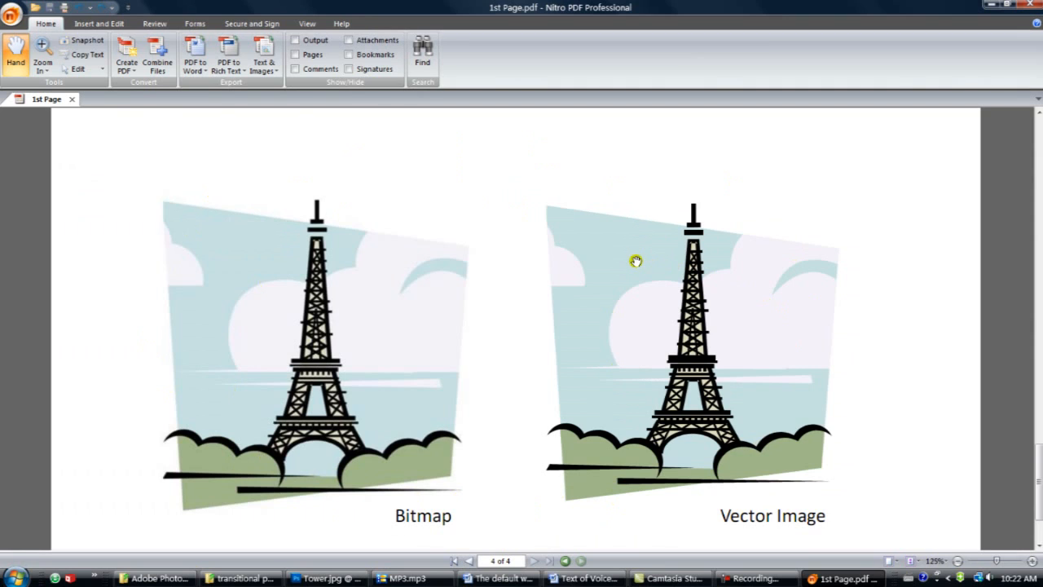
Look through the PDF's pages and bring up the "Often used file formats" page.
scroll(568, 352, "up", 5)
scroll(568, 352, "down", 2)
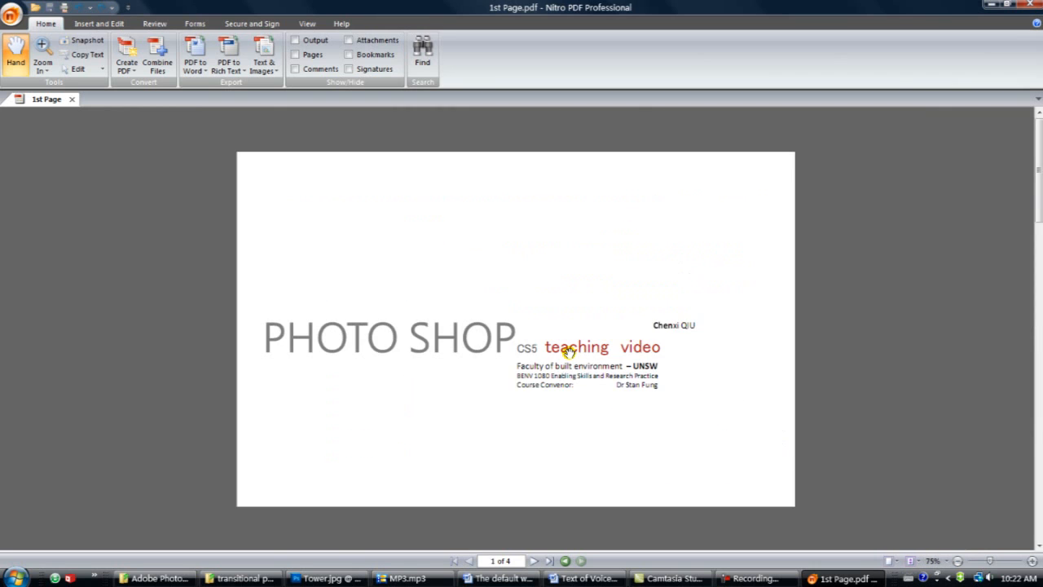
scroll(568, 352, "down", 6)
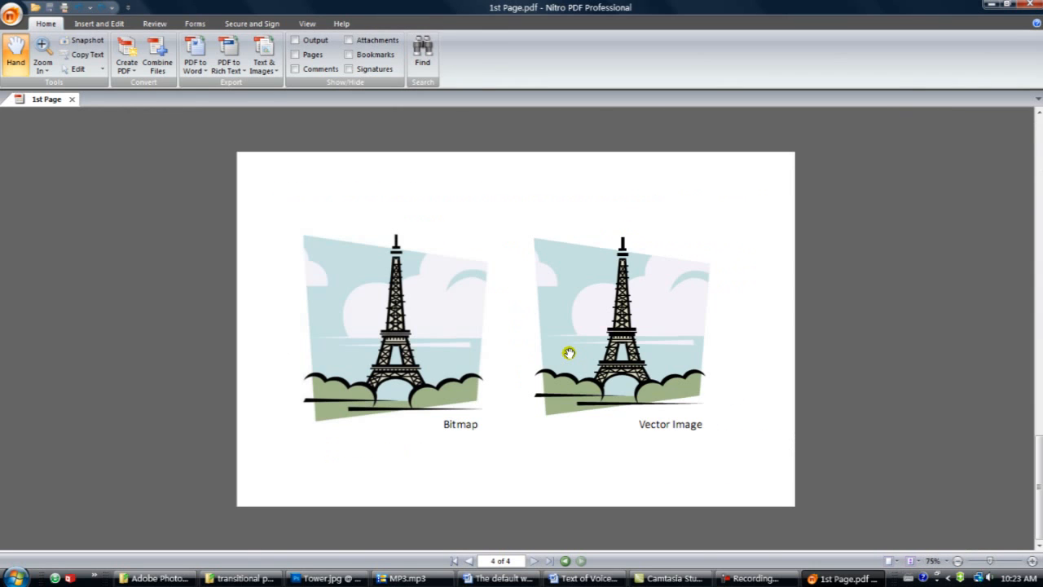
scroll(568, 352, "up", 1)
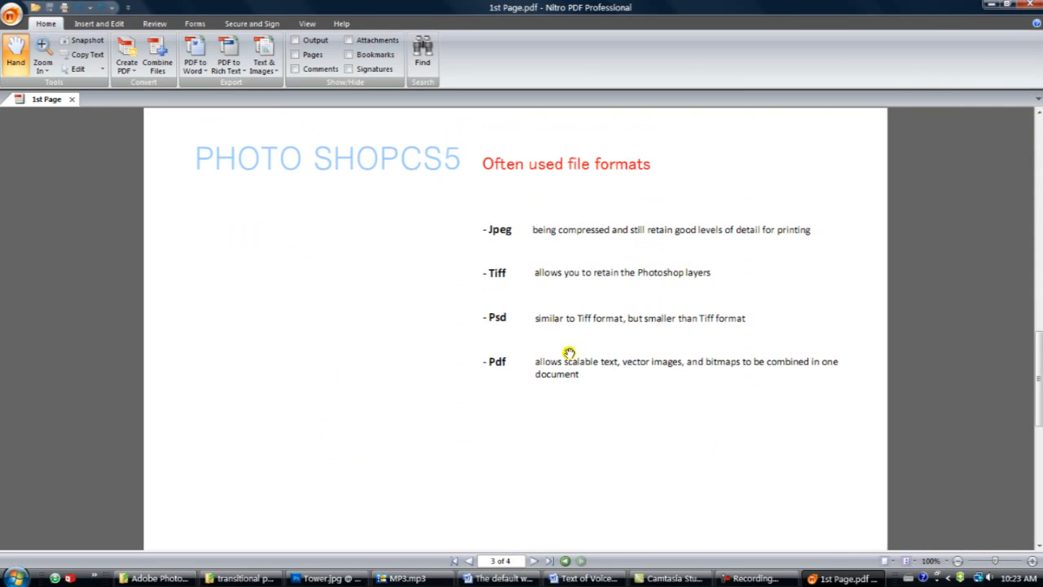
Examine the sharpness of the format names and the PHOTO SHOPCS5 heading at 1600%, then return to the page overview.
scroll(569, 352, "up", 8)
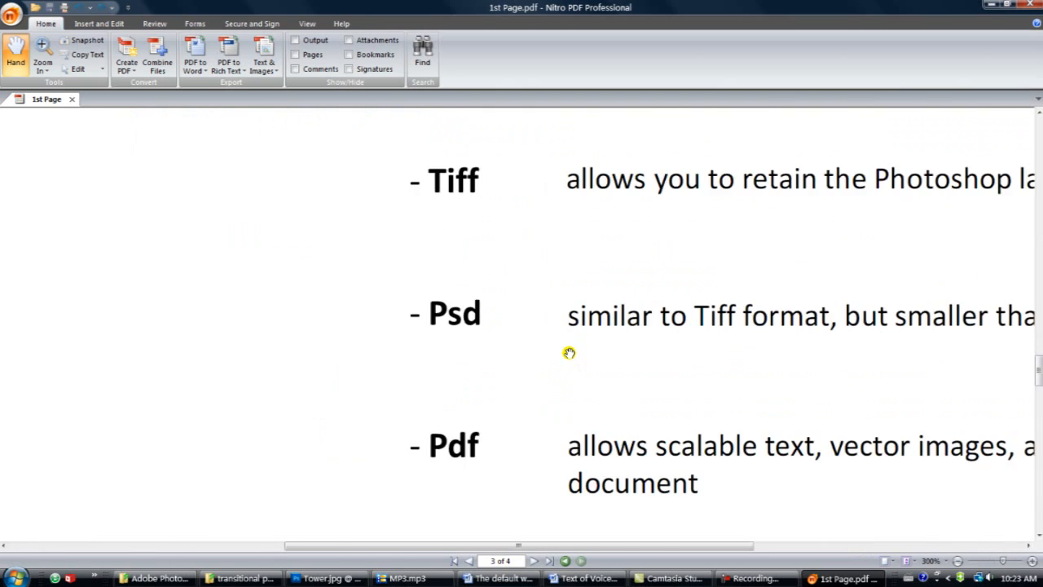
scroll(569, 352, "up", 4)
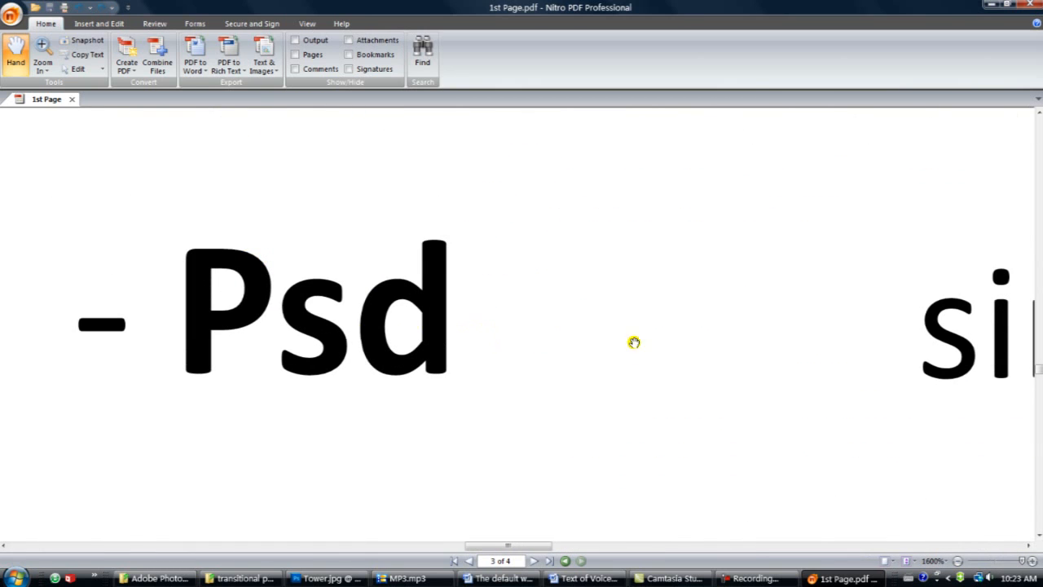
left_click_drag(777, 245, 724, 496)
left_click_drag(579, 256, 733, 477)
left_click_drag(500, 239, 612, 459)
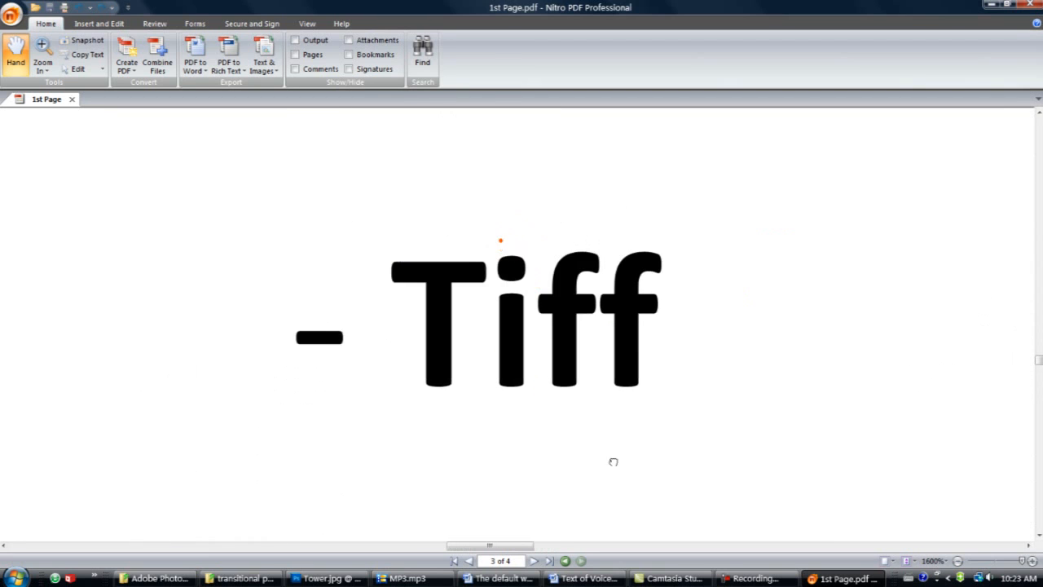
left_click_drag(458, 258, 638, 492)
scroll(640, 407, "down", 1)
scroll(639, 407, "down", 1)
left_click_drag(565, 229, 697, 555)
left_click_drag(384, 221, 421, 333)
scroll(511, 333, "up", 1)
scroll(512, 333, "up", 1)
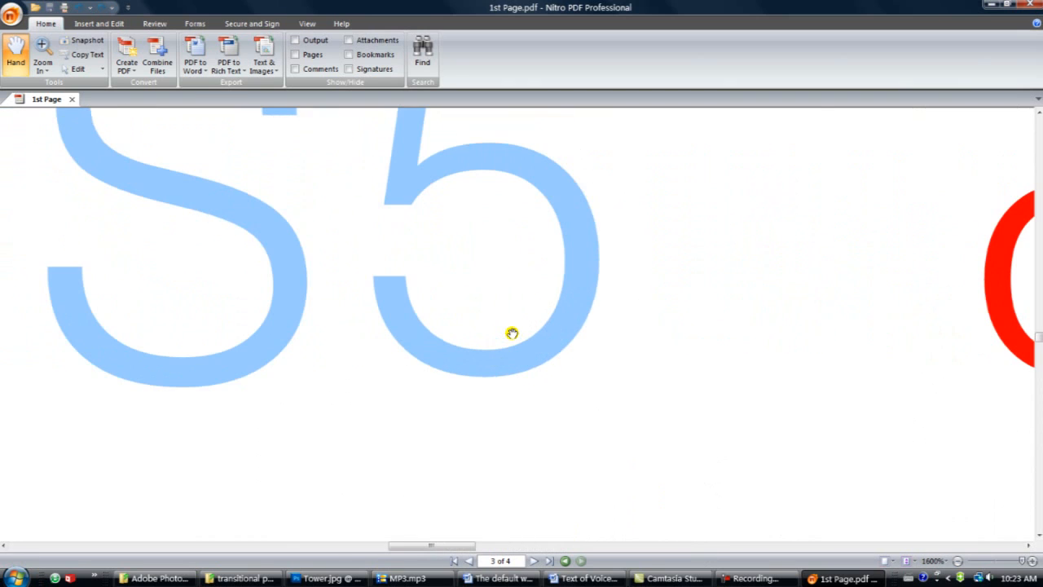
scroll(511, 333, "down", 4)
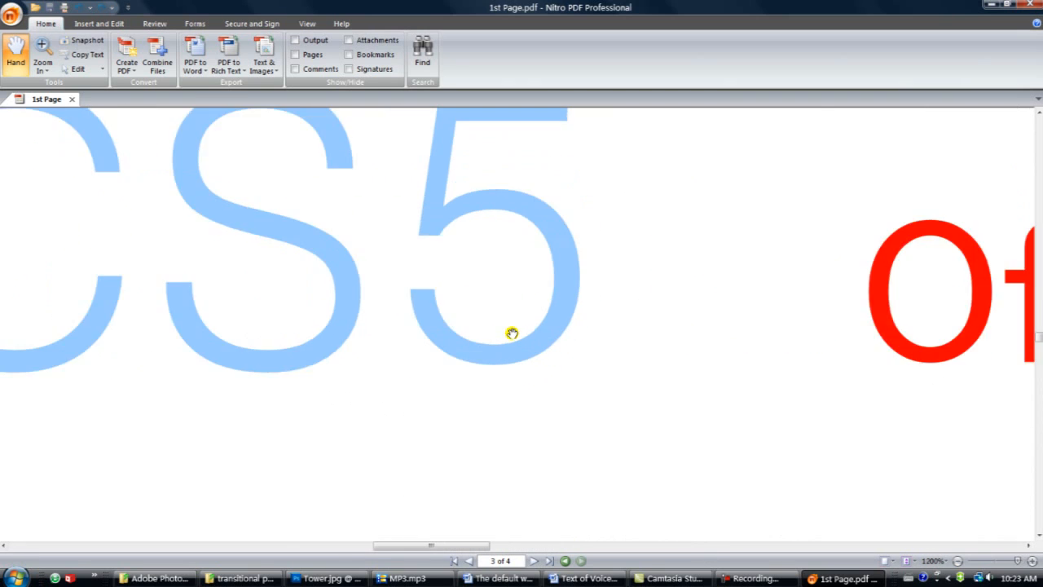
scroll(512, 333, "down", 3)
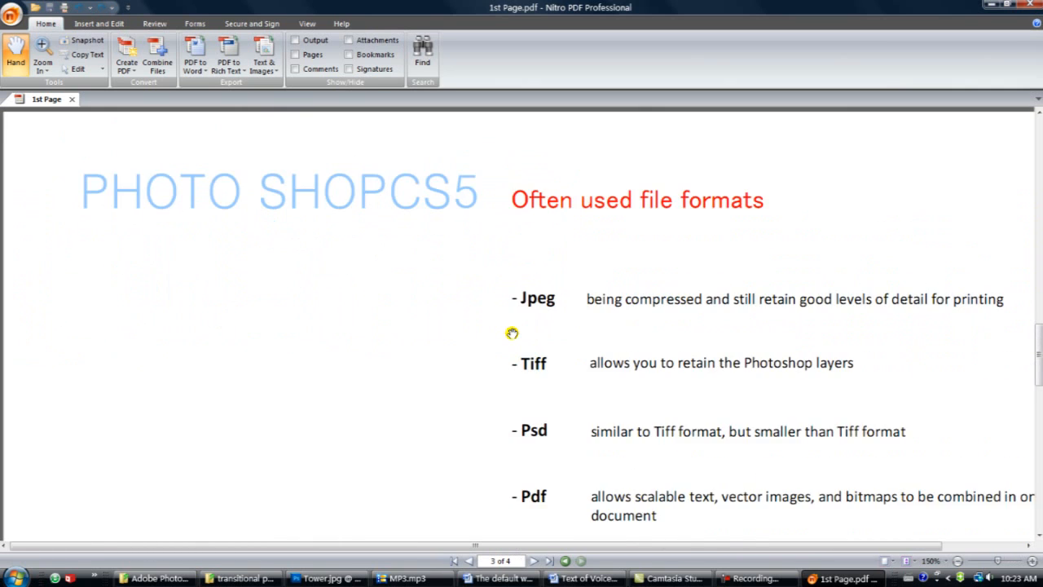
scroll(511, 333, "down", 2)
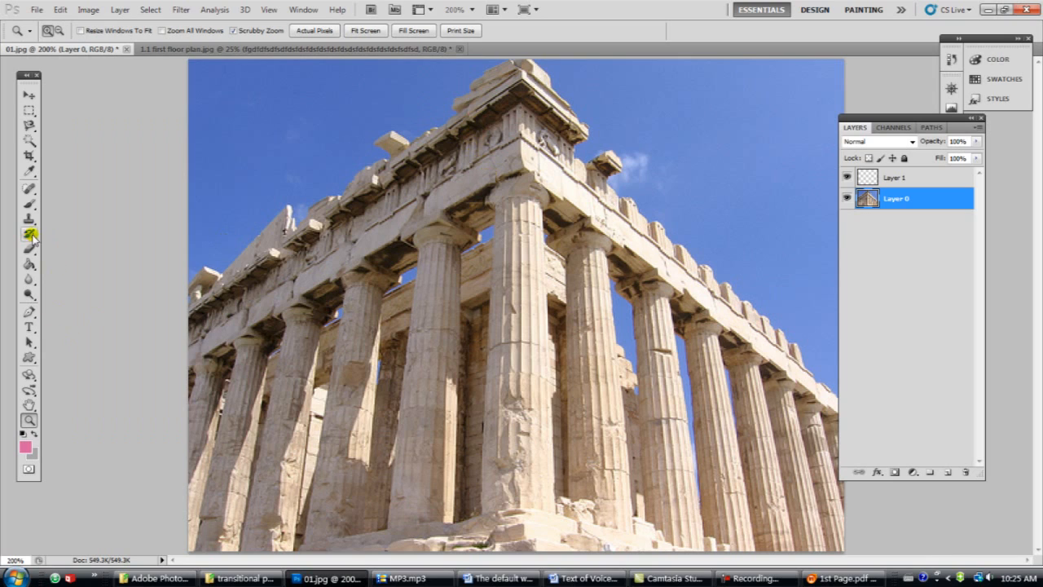
Reduce the Brush tool's size to 15 and paint a pink crossing loop in the sky on Layer 0 of 01.jpg.
left_click(29, 206)
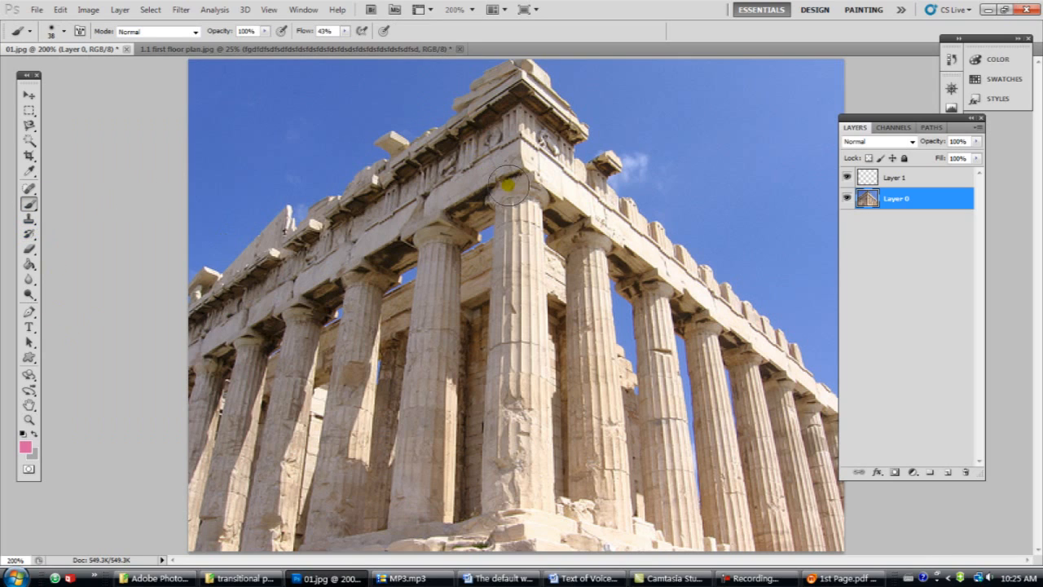
key("bracketleft")
key("bracketleft")
key("bracketleft")
mouse_move(665, 149)
left_mouse_down()
mouse_move(709, 198)
mouse_move(762, 176)
mouse_move(711, 132)
mouse_move(625, 198)
left_mouse_up()
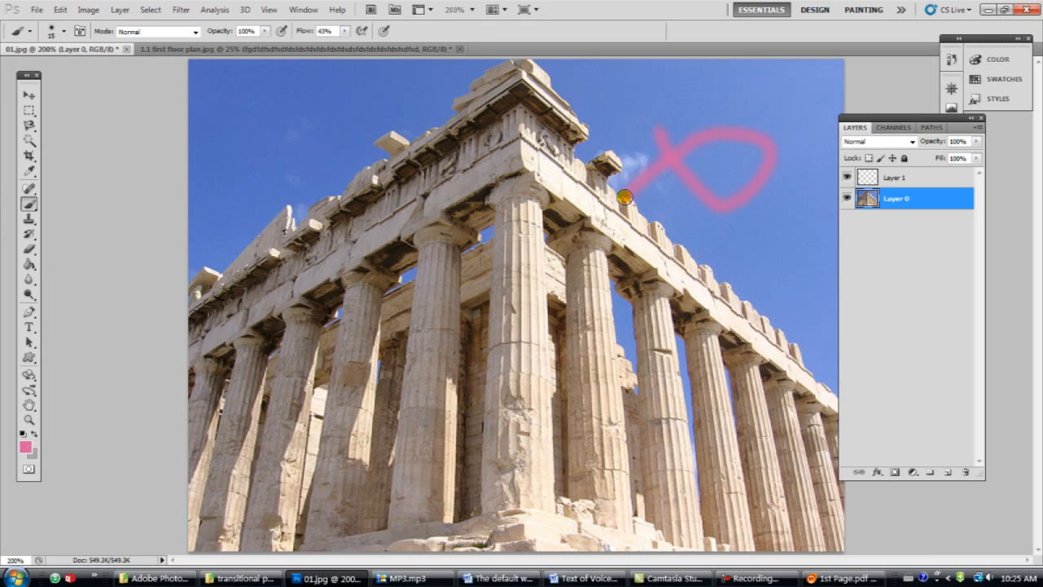
Undo the last brush stroke in the sky.
left_click(61, 10)
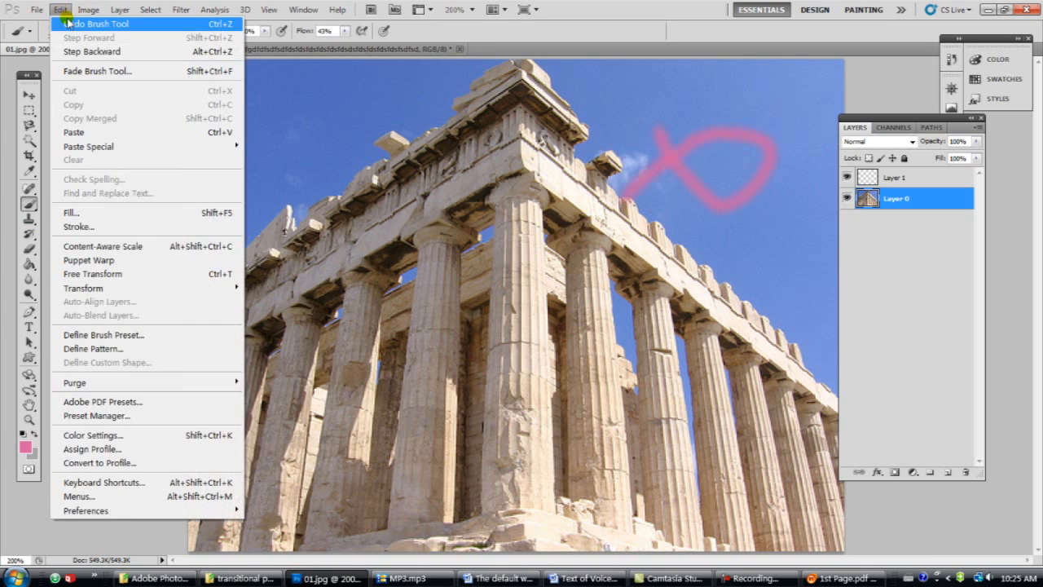
left_click(71, 24)
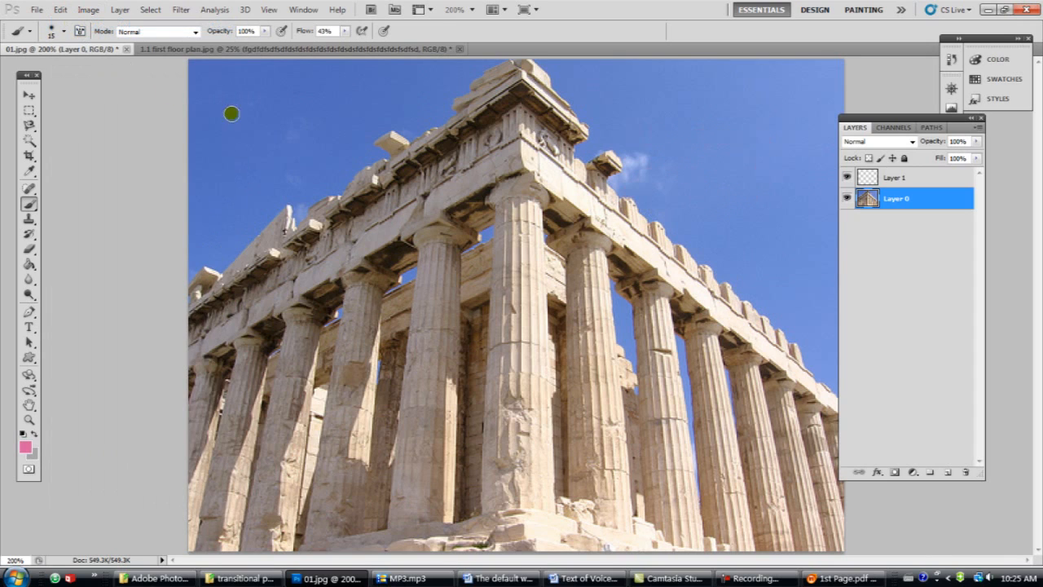
key("ctrl+z")
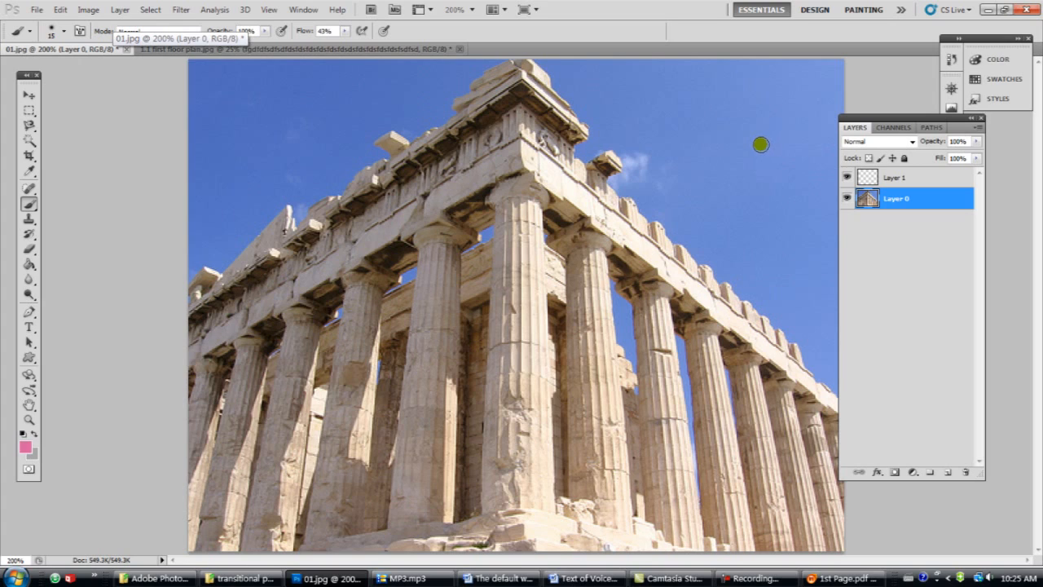
Paint several looping pink strokes over the sky and columns on Layer 0, and show the image's history.
mouse_move(743, 178)
left_mouse_down()
mouse_move(733, 230)
mouse_move(715, 220)
left_mouse_up()
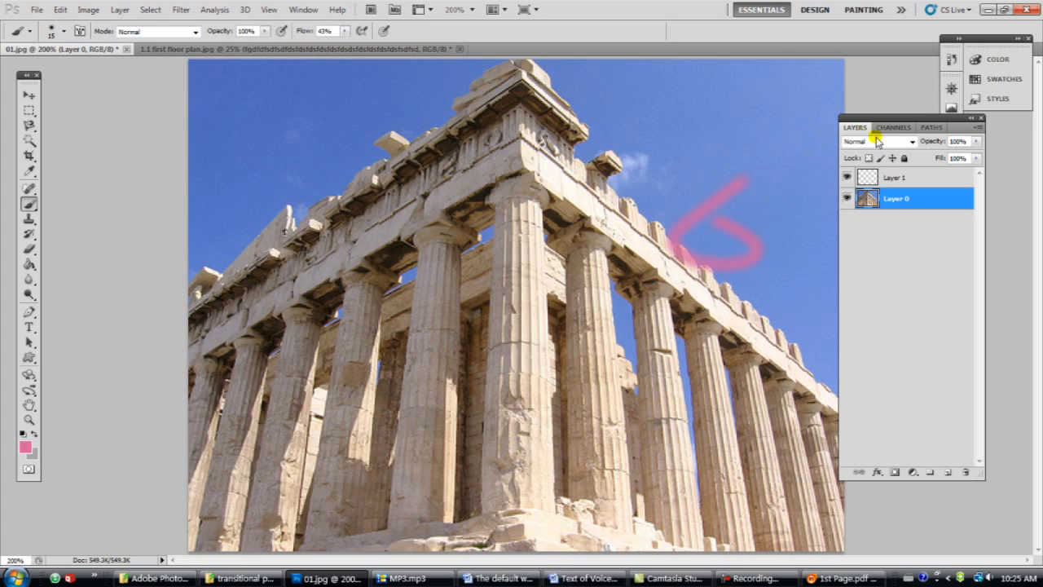
left_click(951, 58)
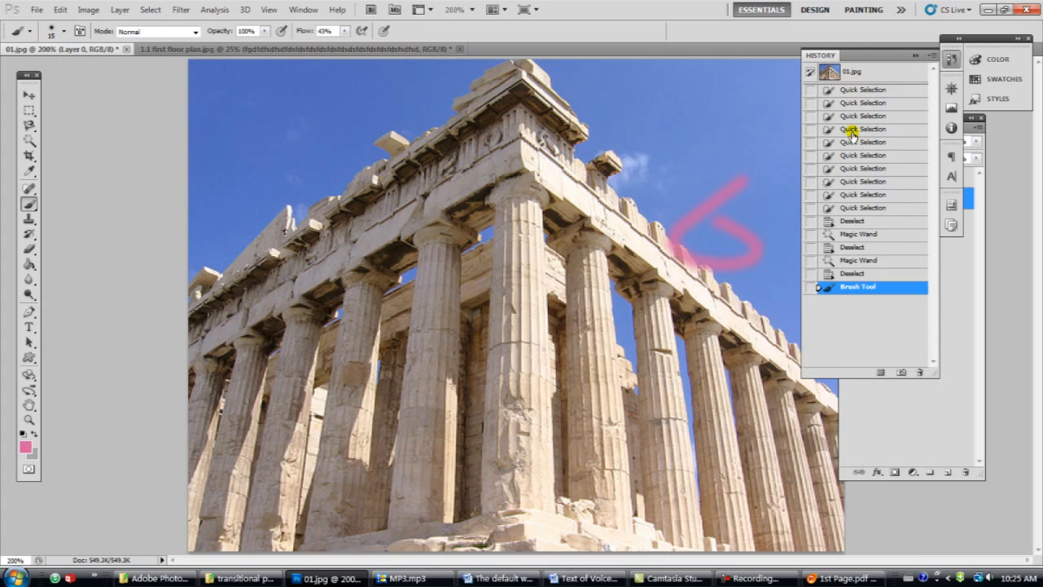
mouse_move(648, 130)
left_mouse_down()
mouse_move(651, 230)
mouse_move(664, 244)
left_mouse_up()
mouse_move(495, 191)
left_mouse_down()
mouse_move(607, 303)
mouse_move(670, 256)
left_mouse_up()
mouse_move(692, 319)
left_mouse_down()
mouse_move(664, 444)
mouse_move(701, 383)
left_mouse_up()
mouse_move(493, 200)
left_mouse_down()
mouse_move(477, 391)
mouse_move(525, 359)
left_mouse_up()
mouse_move(423, 236)
left_mouse_down()
mouse_move(479, 265)
mouse_move(390, 272)
left_mouse_up()
Enlarge the history list and revert the image to the last Deselect state, before the brush strokes.
left_click_drag(800, 374, 804, 244)
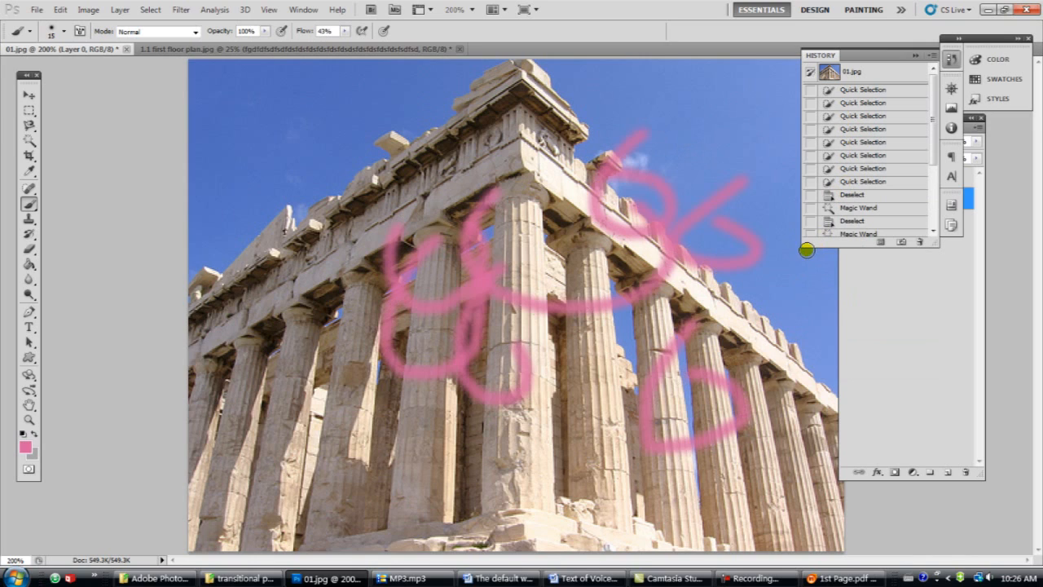
left_click_drag(804, 245, 792, 383)
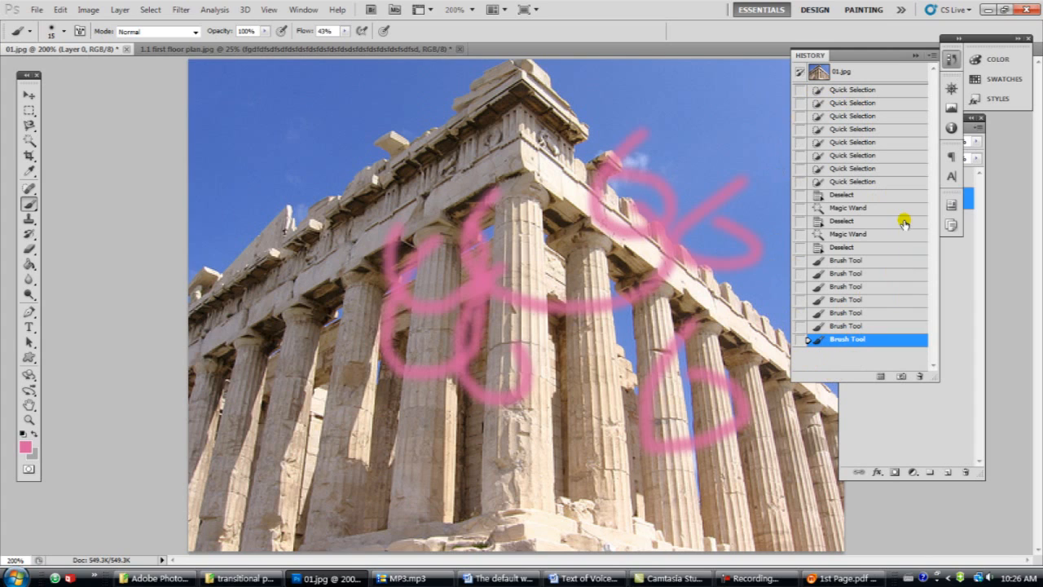
left_click(861, 182)
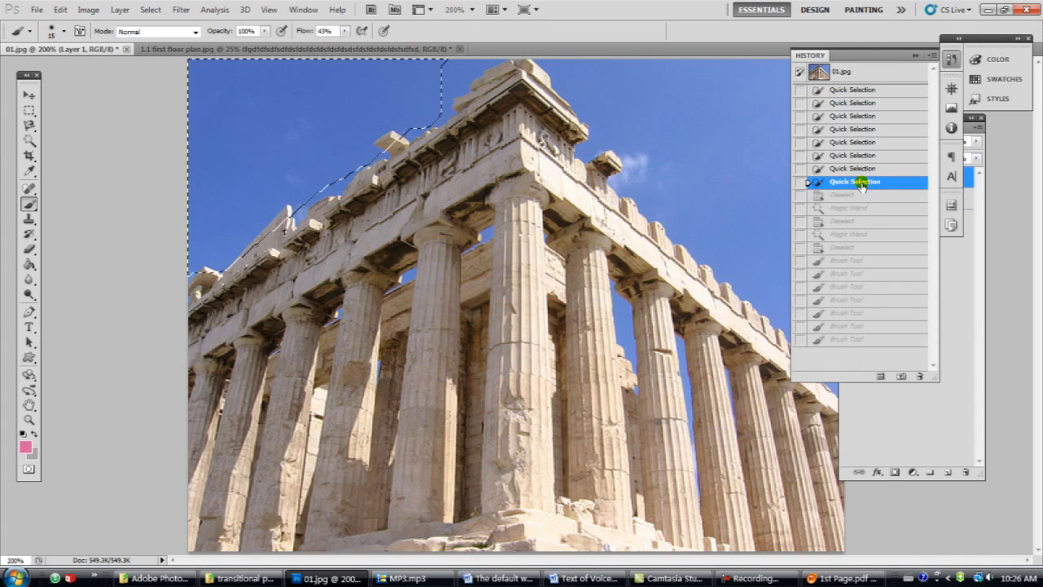
left_click(853, 197)
left_click(849, 247)
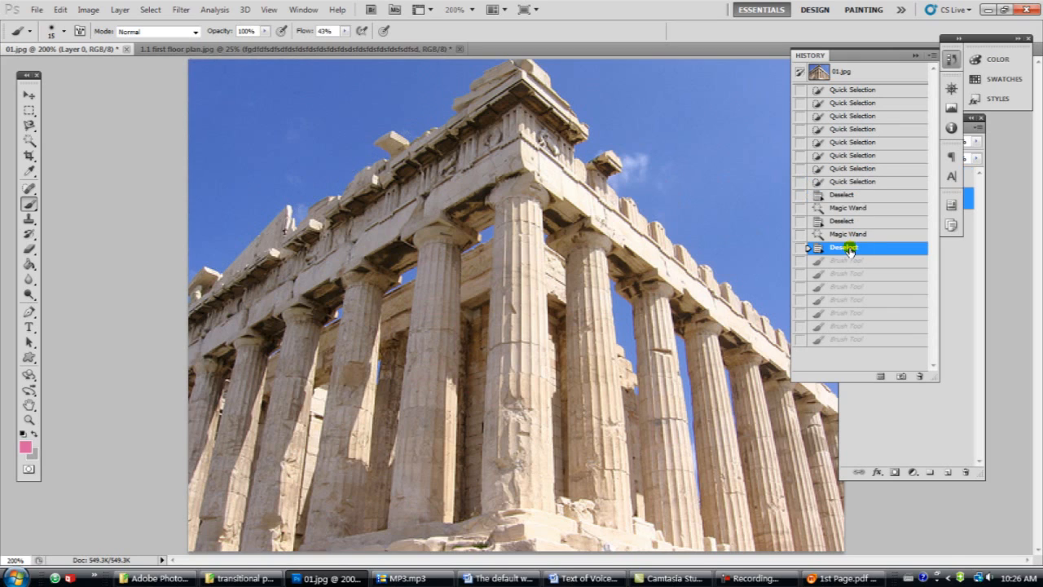
Switch between the last Magic Wand state and the first Brush Tool state in the history, and brush a short stroke in the sky.
left_click(843, 263)
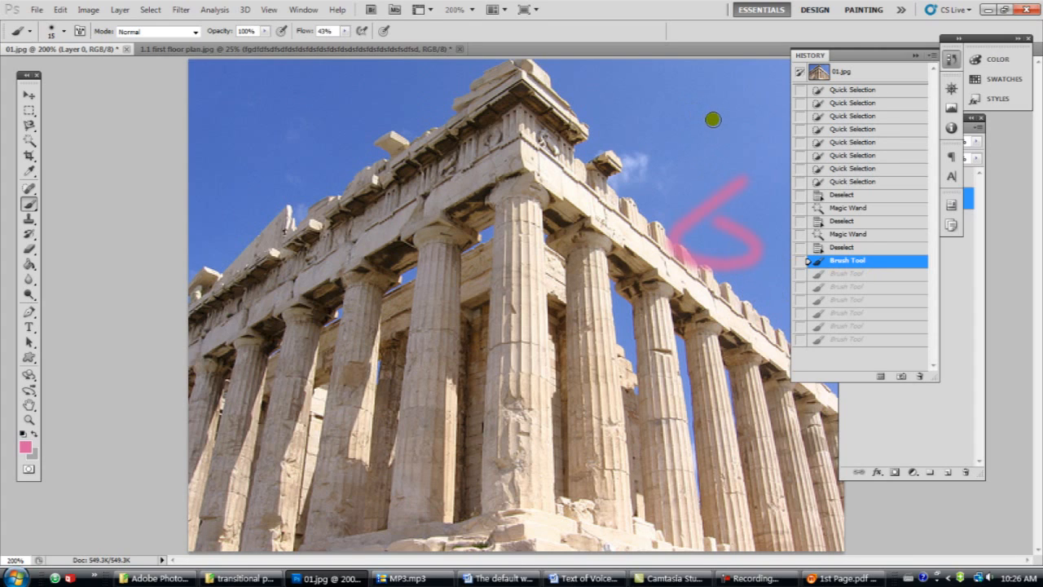
left_click(845, 234)
left_click(849, 259)
left_click(674, 111)
mouse_move(646, 149)
left_mouse_down()
mouse_move(688, 182)
mouse_move(706, 160)
mouse_move(683, 115)
left_mouse_up()
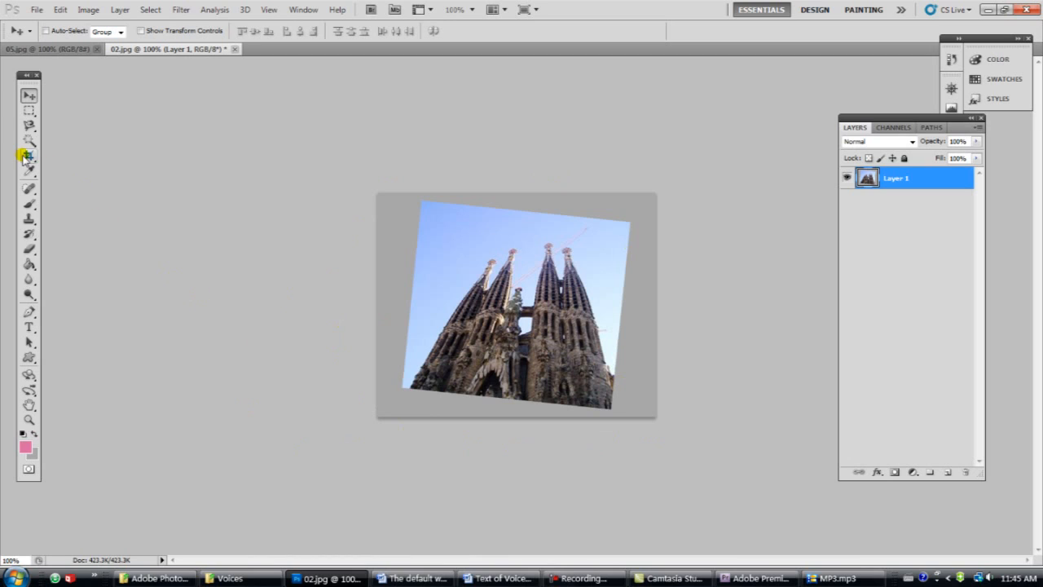
Activate the Crop tool for 02.jpg and set the crop size to 4 cm wide by 3.5 cm high.
left_click(27, 155)
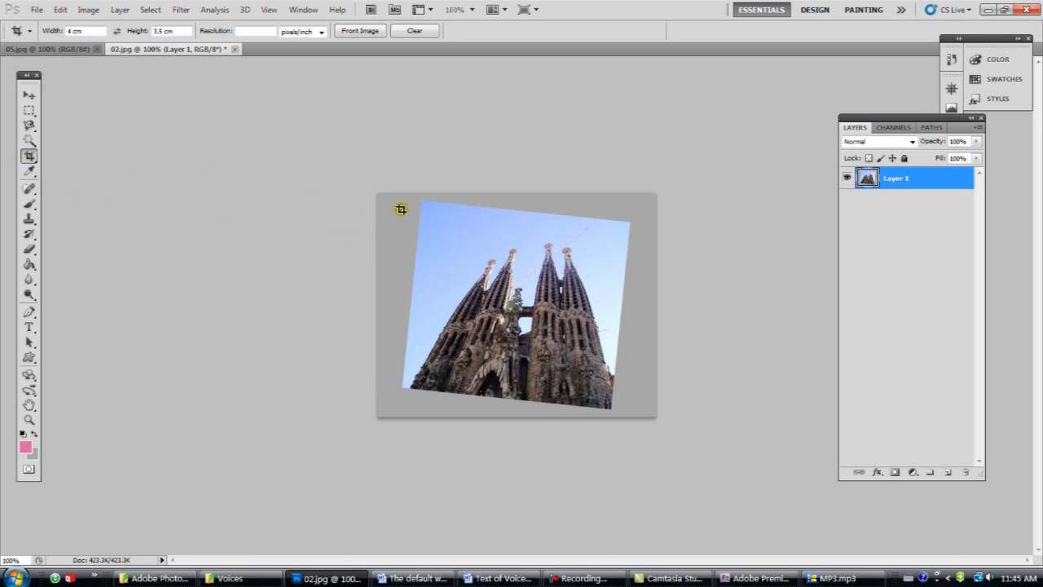
left_click(82, 30)
type("4")
key("Tab")
type("3")
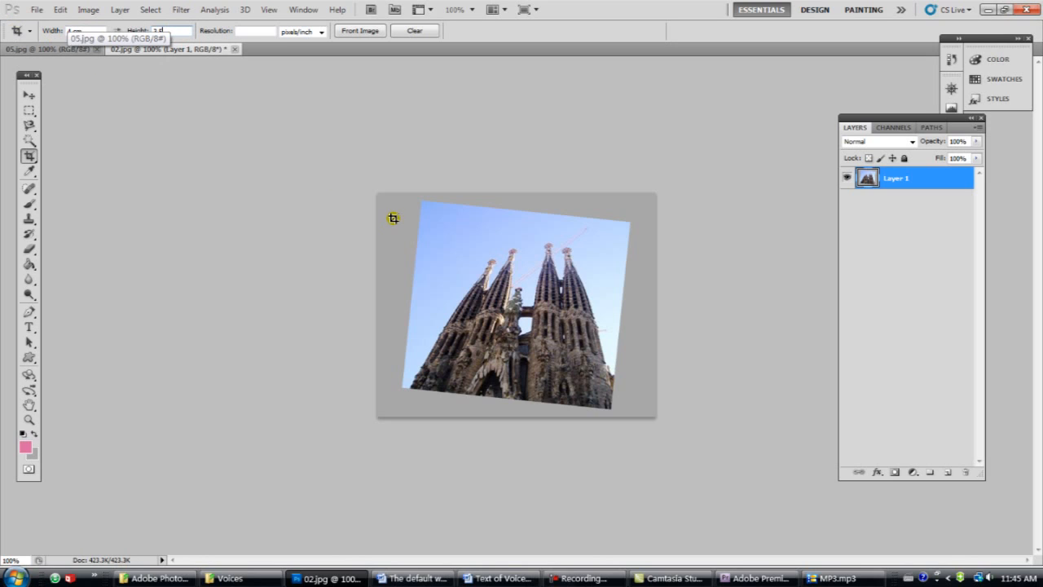
Draw a crop frame over the tilted cathedral photo, center it on the picture, and shrink it from its upper-left corner.
left_click_drag(389, 203, 448, 255)
left_click_drag(510, 344, 602, 417)
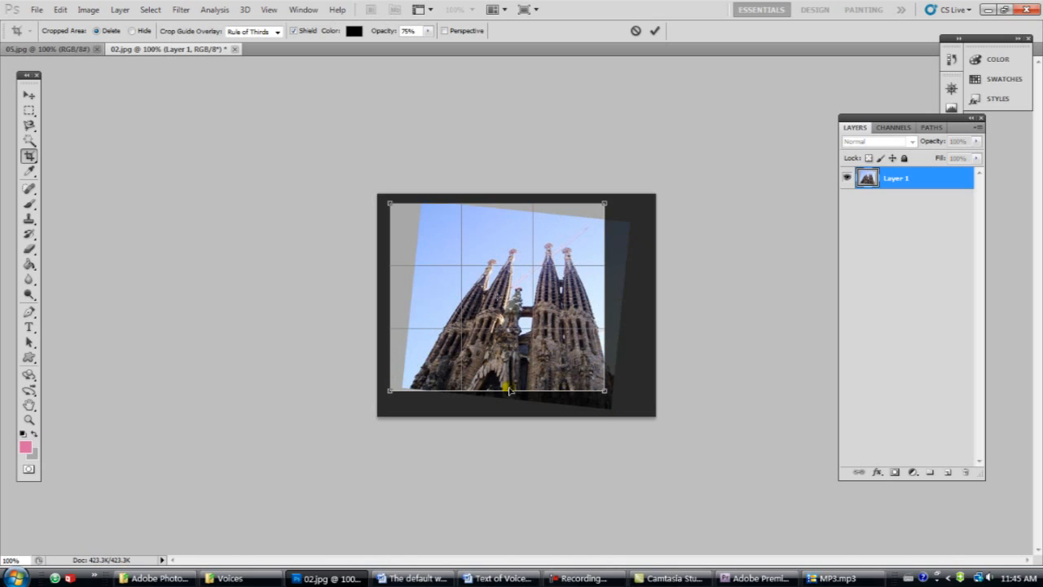
left_click_drag(519, 261, 537, 269)
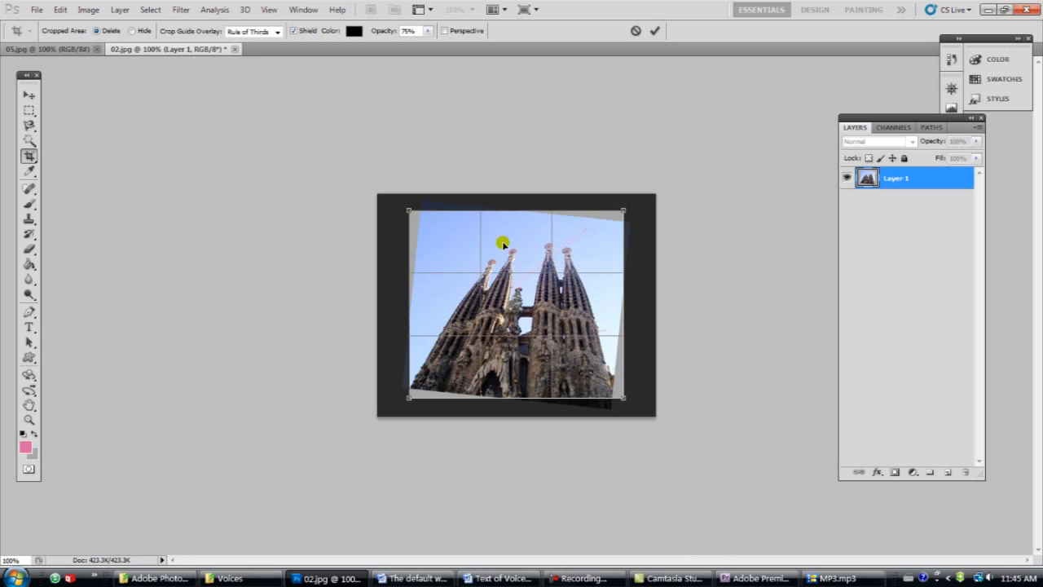
mouse_move(410, 211)
left_mouse_down()
mouse_move(494, 263)
mouse_move(408, 211)
mouse_move(424, 221)
left_mouse_up()
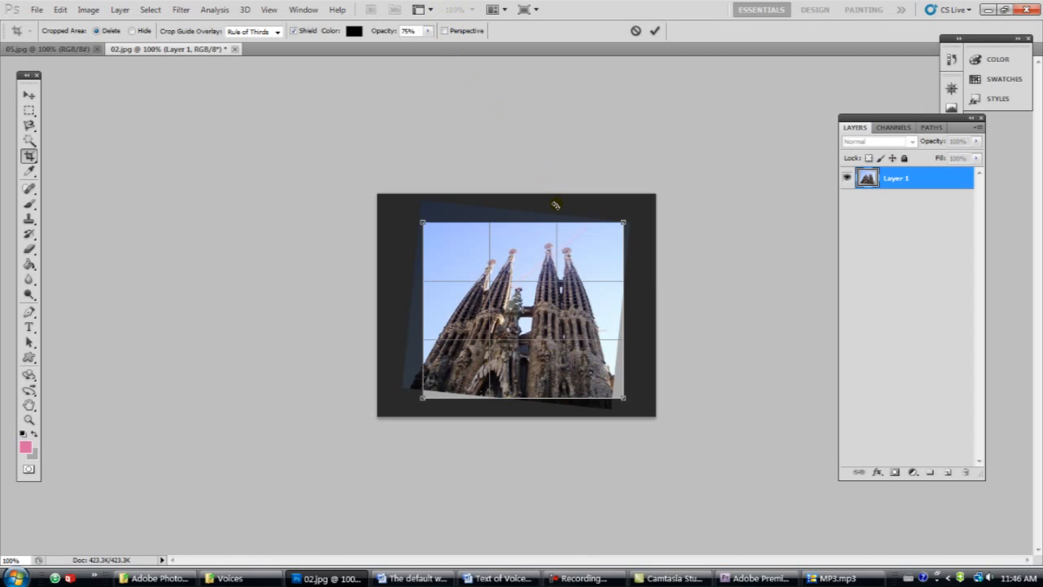
Rotate the crop frame clockwise to match the photo's tilt and move it onto the photo's upper-left corner.
left_click(530, 249)
left_click_drag(509, 176, 523, 172)
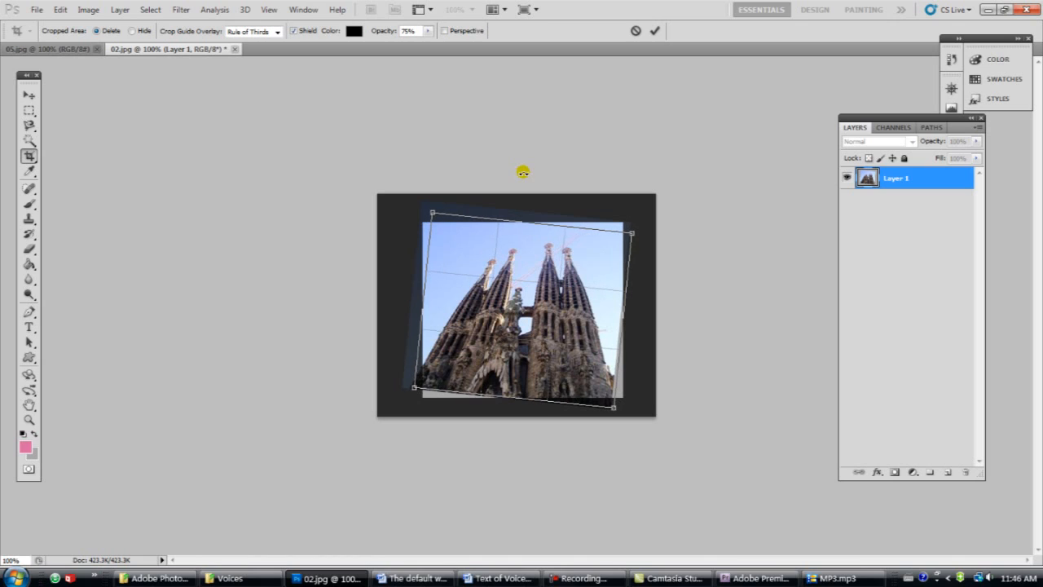
left_click_drag(515, 255, 506, 244)
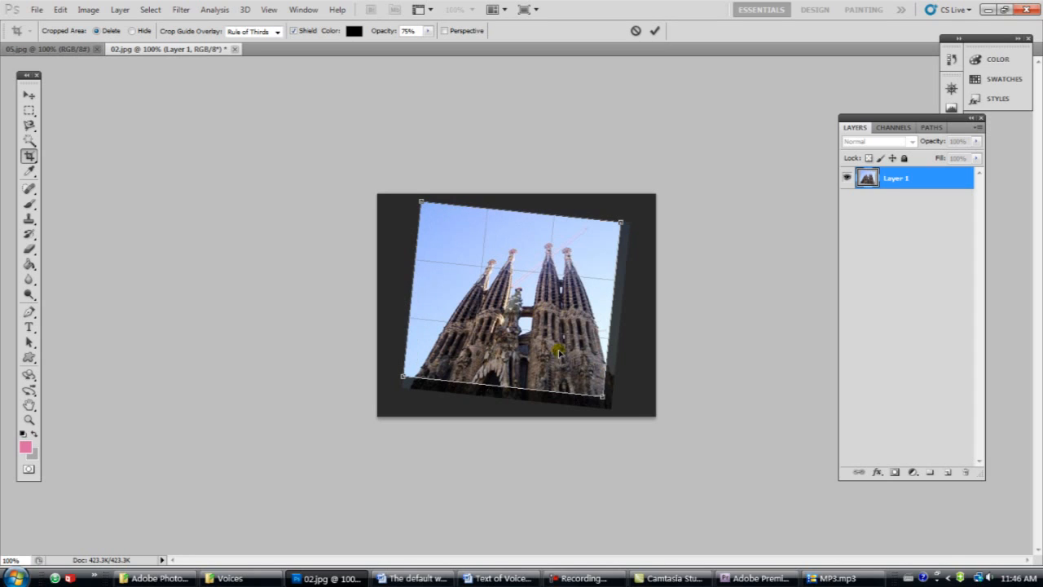
Resize and reposition the rotated crop frame to fit just inside the tilted photo's edges, and apply the crop.
left_click_drag(602, 396, 601, 424)
left_click_drag(572, 347, 563, 343)
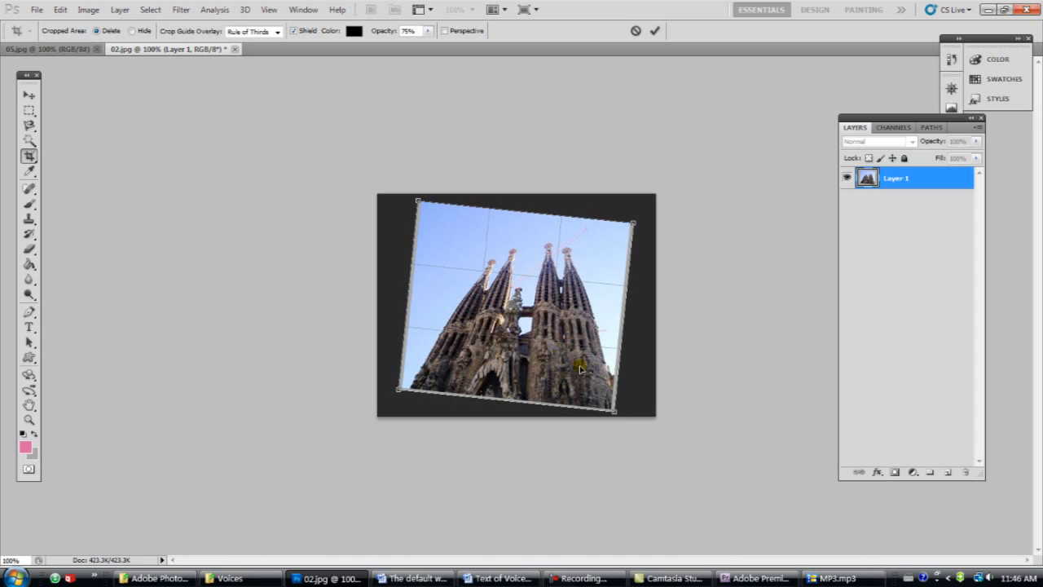
left_click_drag(400, 388, 403, 386)
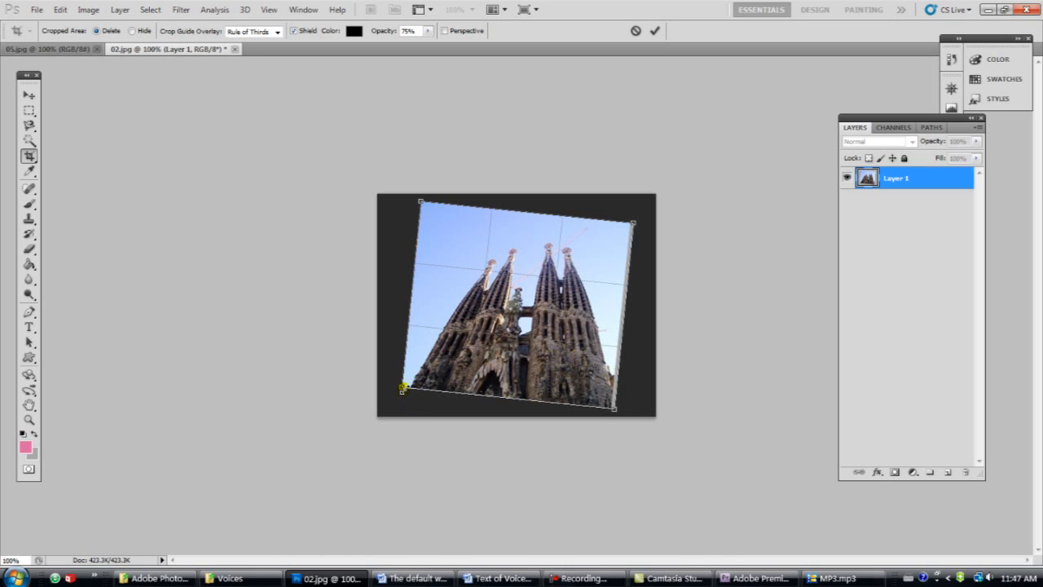
left_click_drag(614, 408, 613, 406)
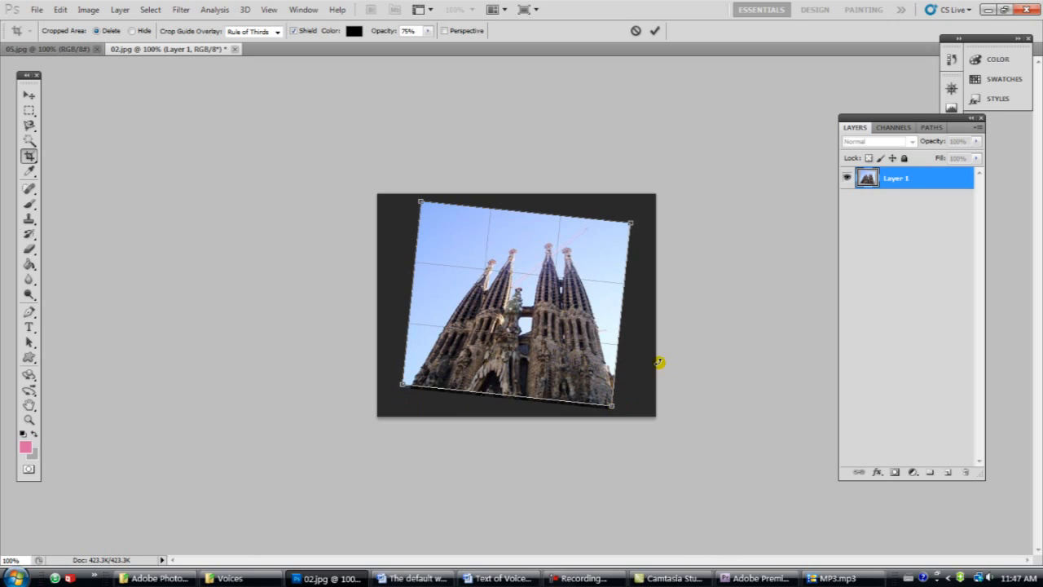
key("Return")
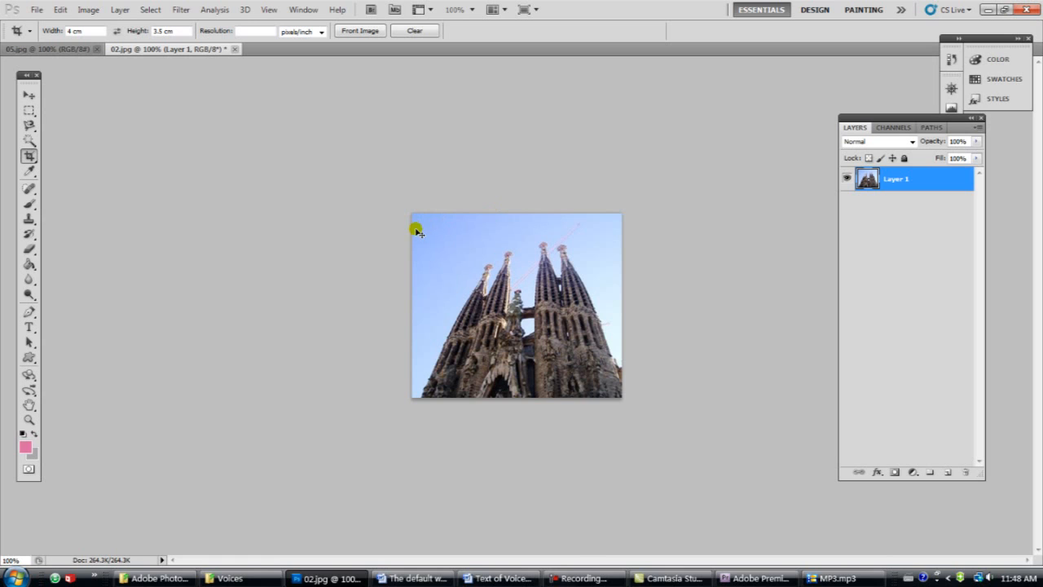
Check the cropped 02.jpg and start saving it with Save As.
key("ctrl+plus")
key("ctrl+minus")
left_click(36, 10)
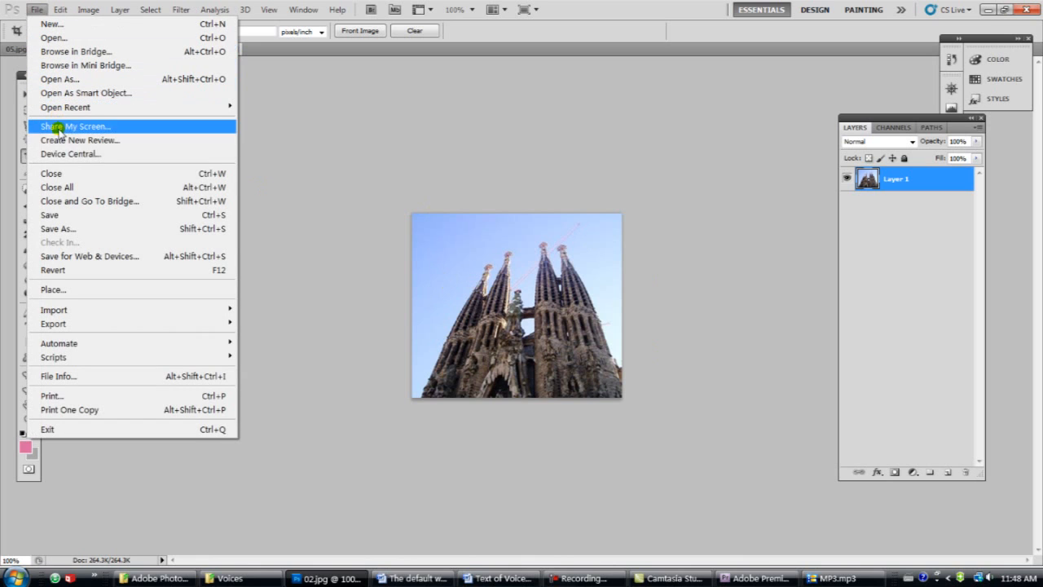
left_click(60, 230)
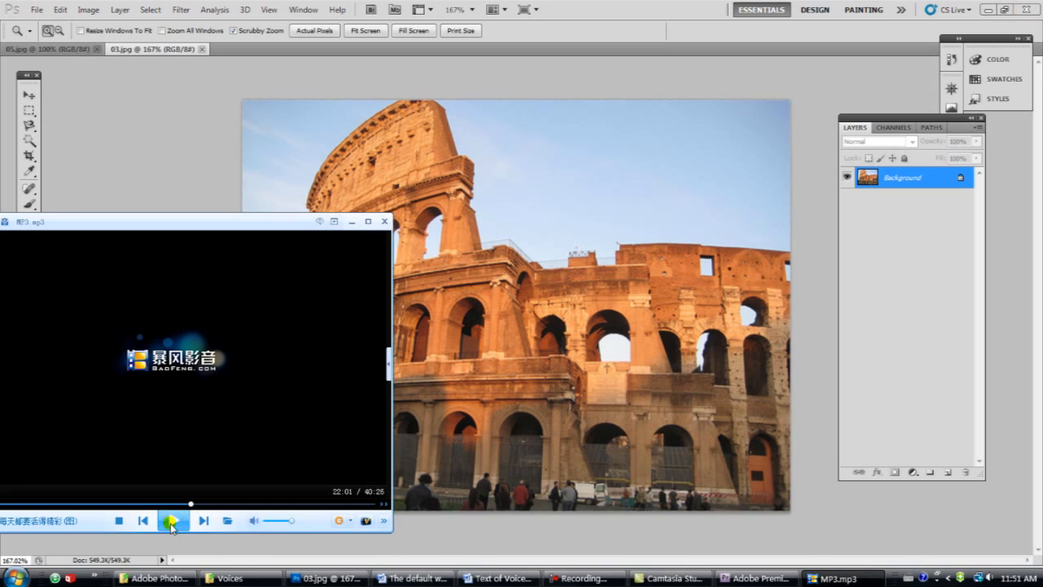
Minimize the media player covering the Colosseum photo 03.jpg and apply Auto Color to the photo.
left_click(353, 223)
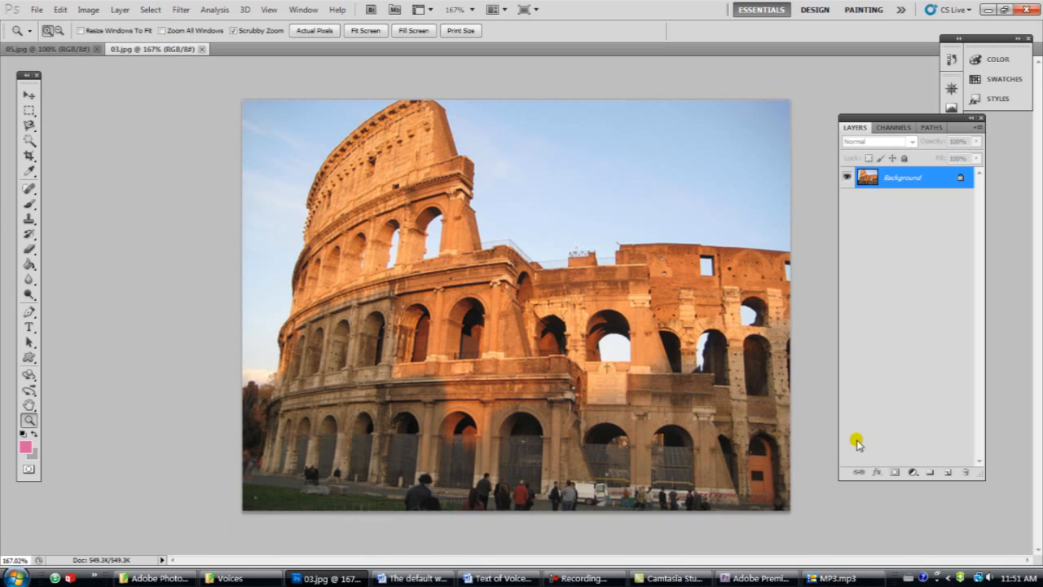
key("v")
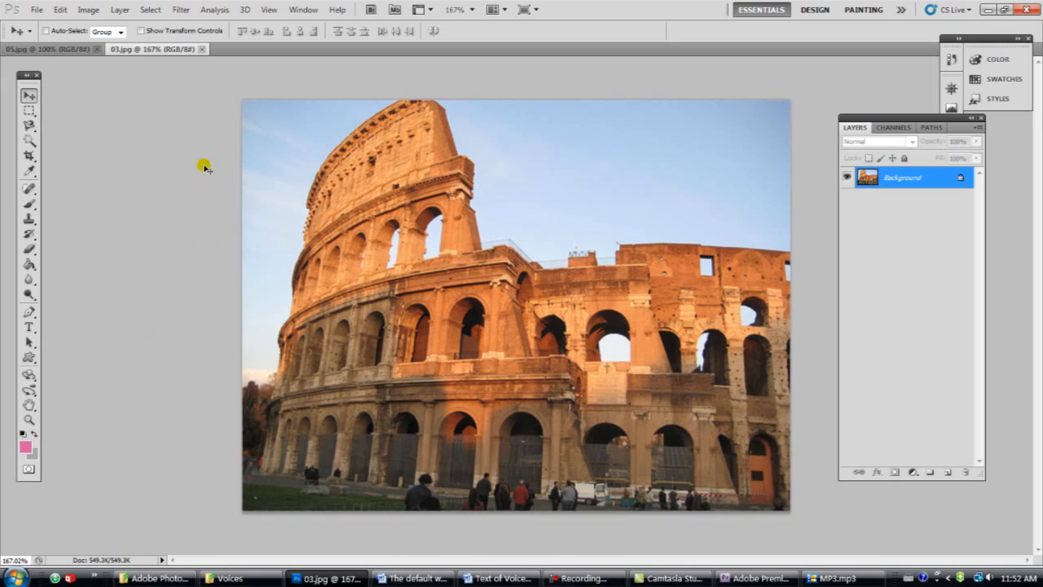
left_click(85, 10)
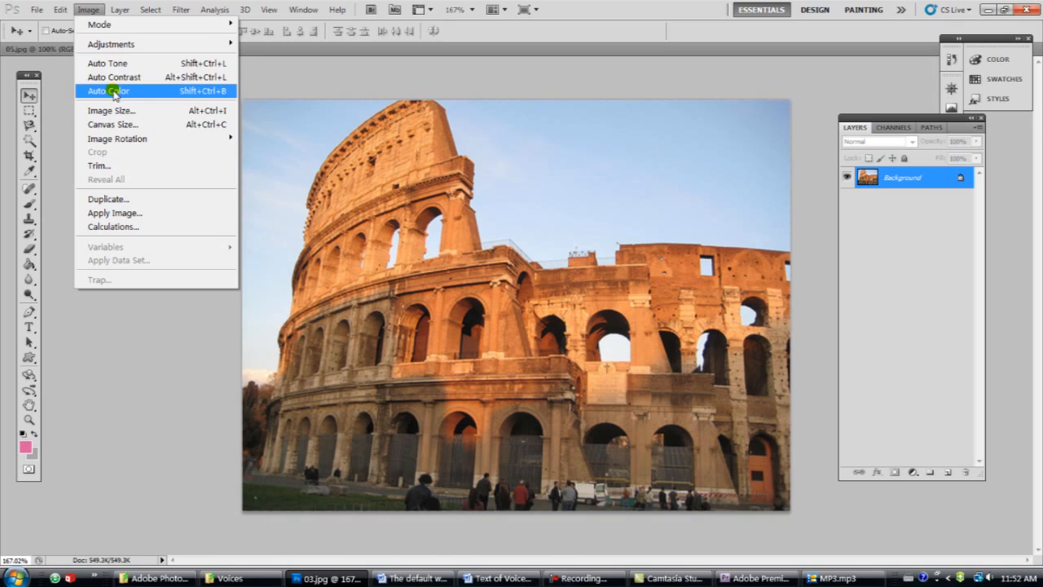
left_click(275, 71)
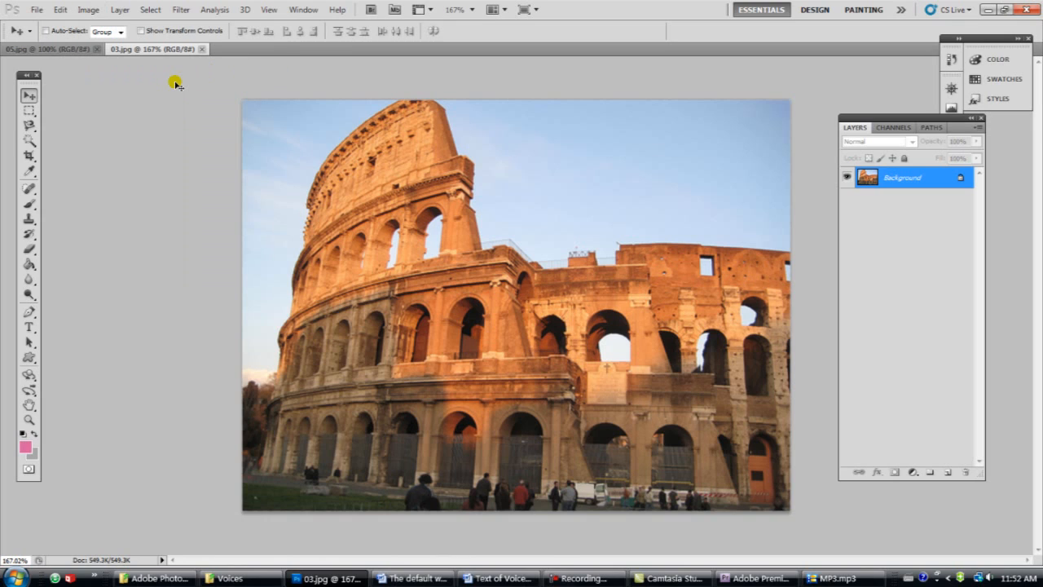
left_click(87, 10)
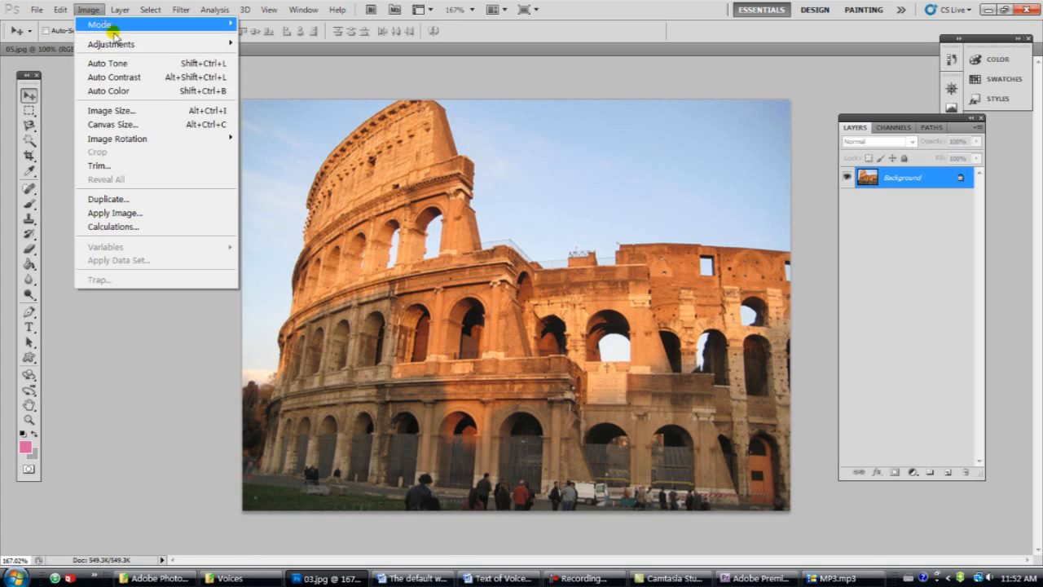
mouse_move(143, 45)
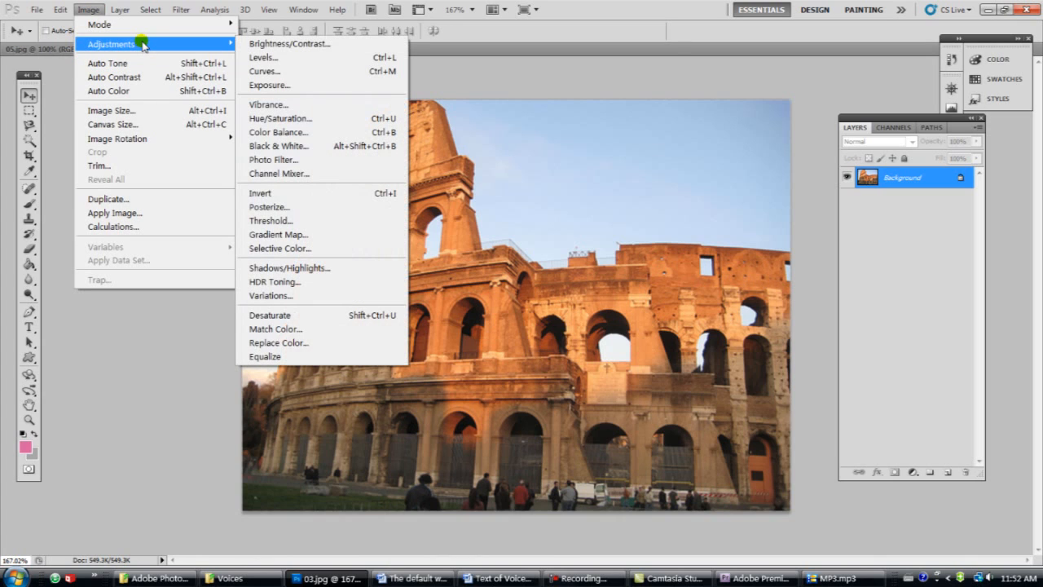
left_click(133, 91)
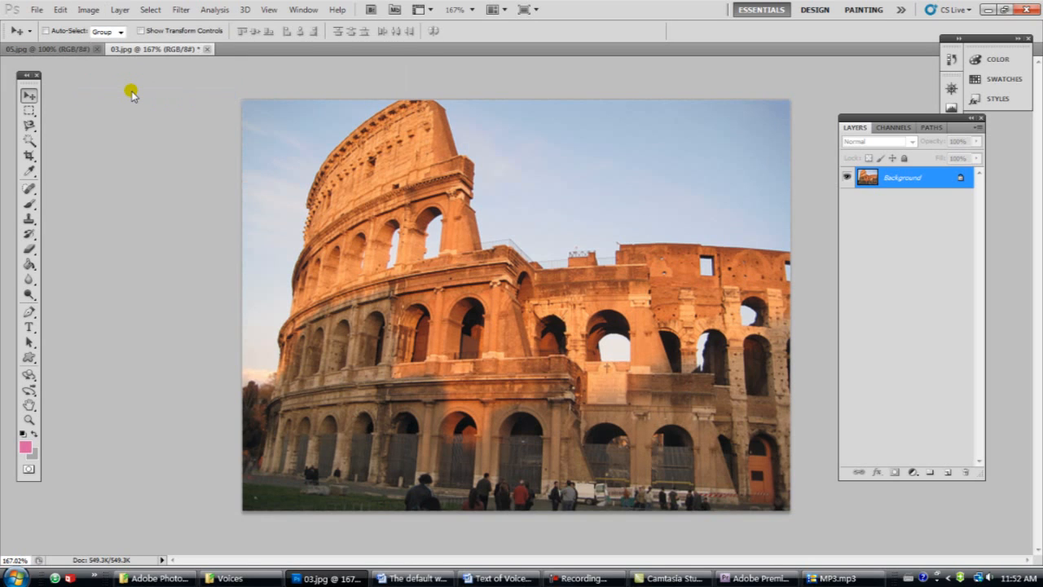
Apply a Shadows/Highlights adjustment to the Colosseum photo with Shadows at 30% and Highlights at 21%.
left_click(88, 10)
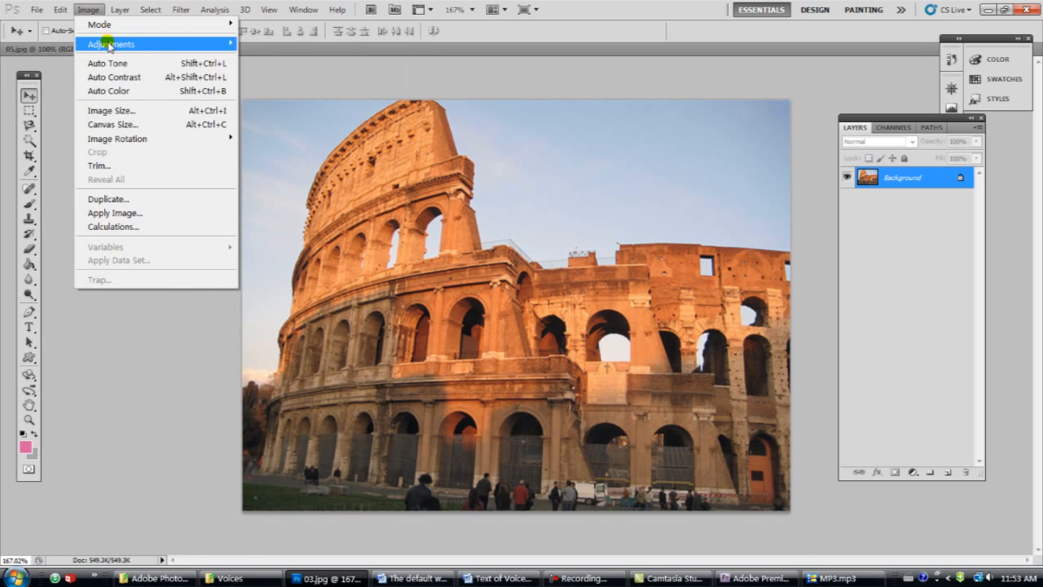
left_click(109, 44)
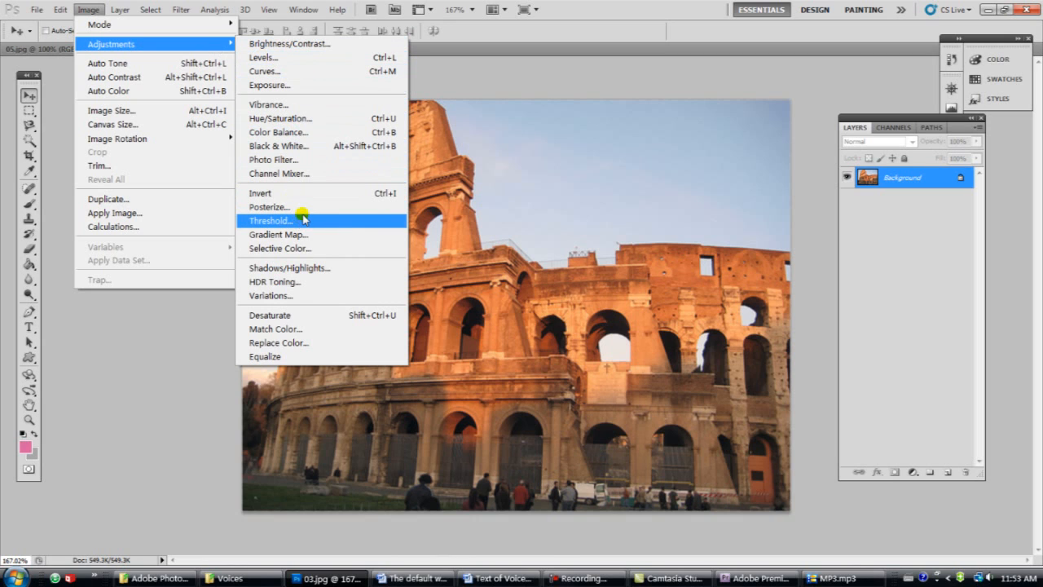
left_click(314, 267)
left_click_drag(309, 278, 246, 303)
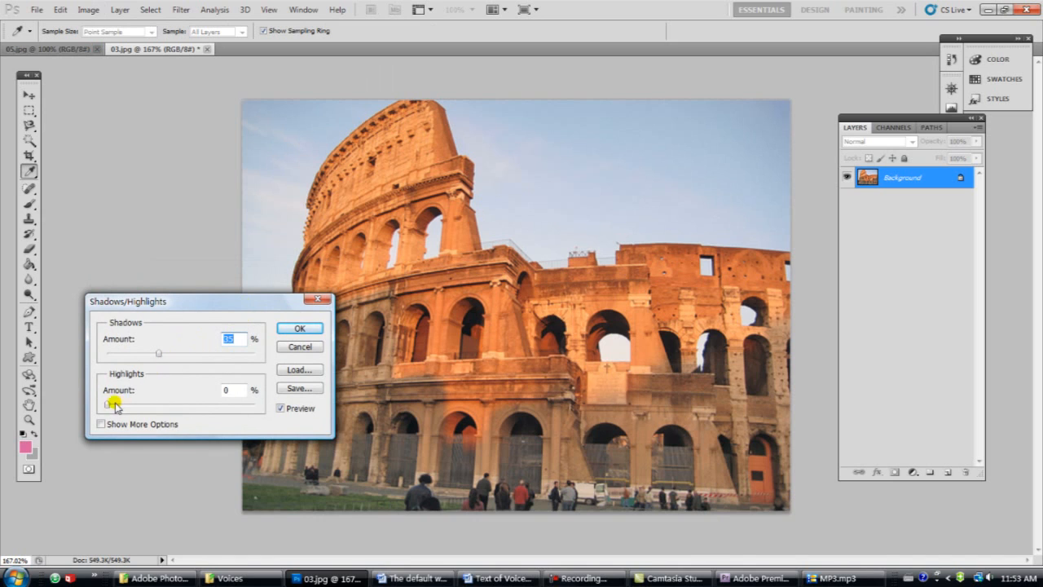
mouse_move(159, 353)
left_mouse_down()
mouse_move(194, 355)
mouse_move(141, 353)
left_mouse_up()
left_click_drag(106, 403, 126, 403)
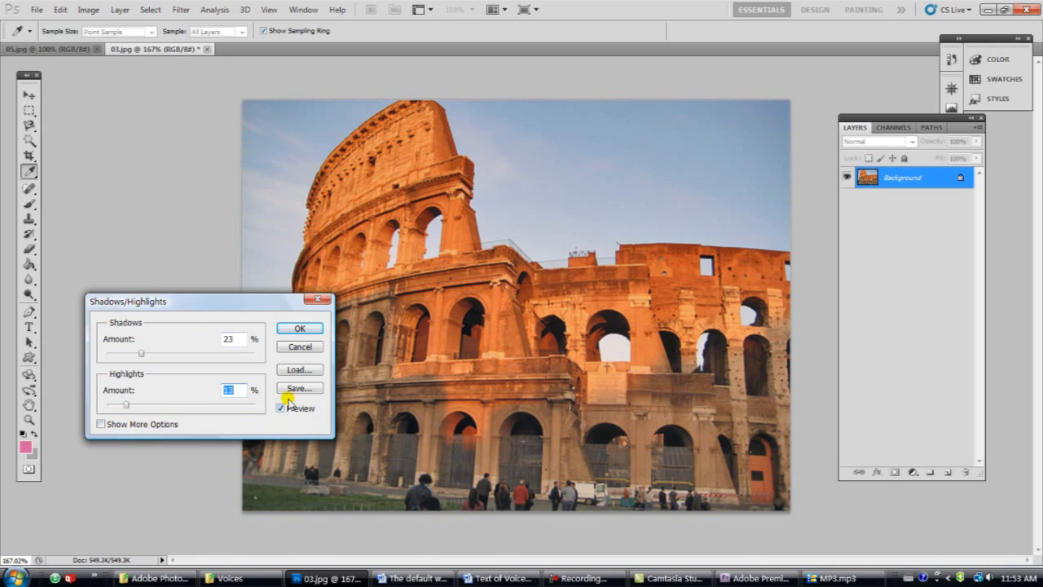
left_click_drag(128, 408, 137, 405)
left_click(138, 361)
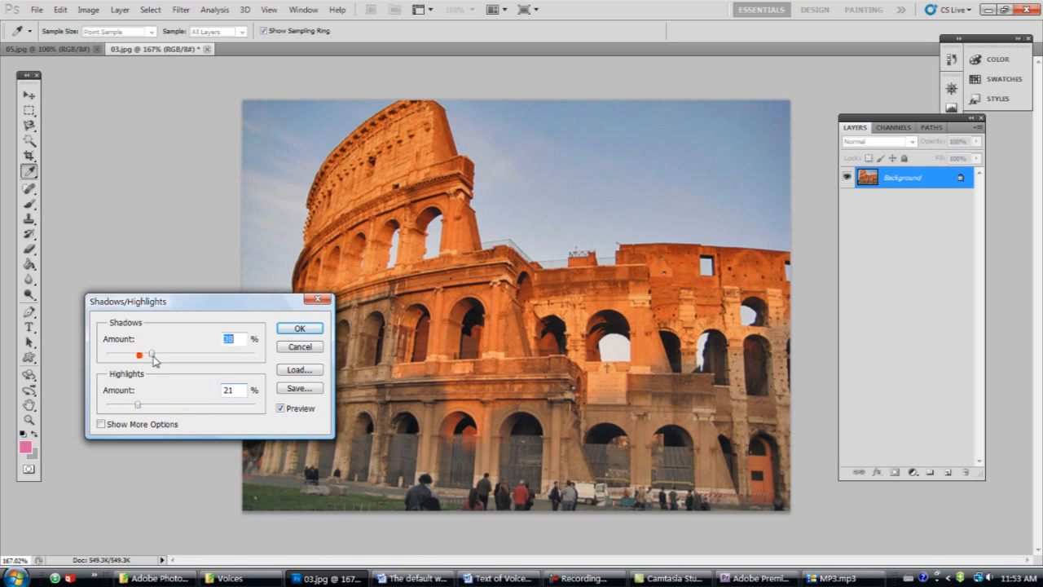
left_click(295, 328)
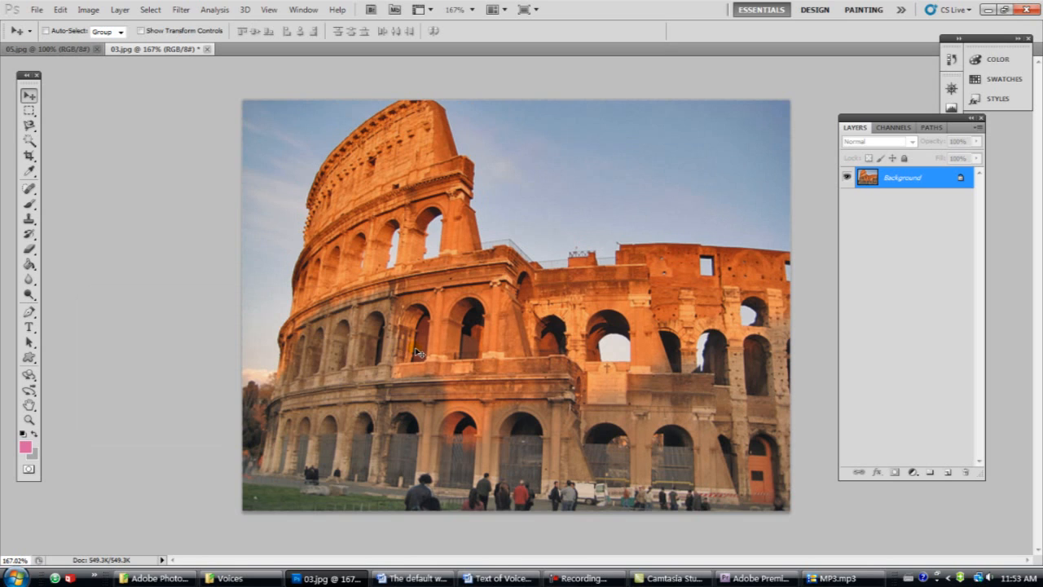
Save 03.jpg as a JPEG at quality 12 (Maximum) with Baseline ("Standard") format, and apply Auto Contrast to the photo.
left_click(36, 9)
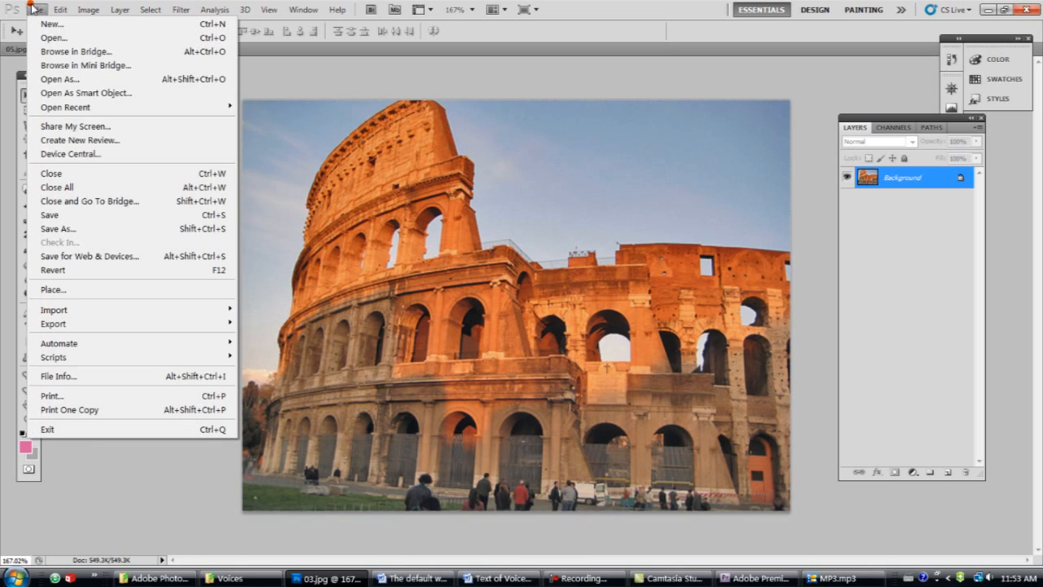
left_click(70, 218)
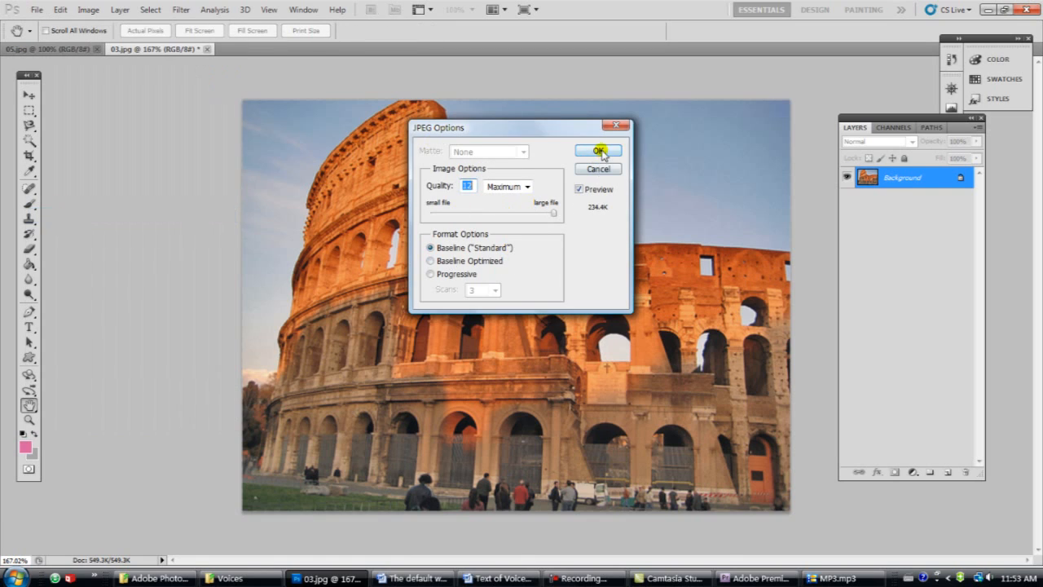
left_click(598, 151)
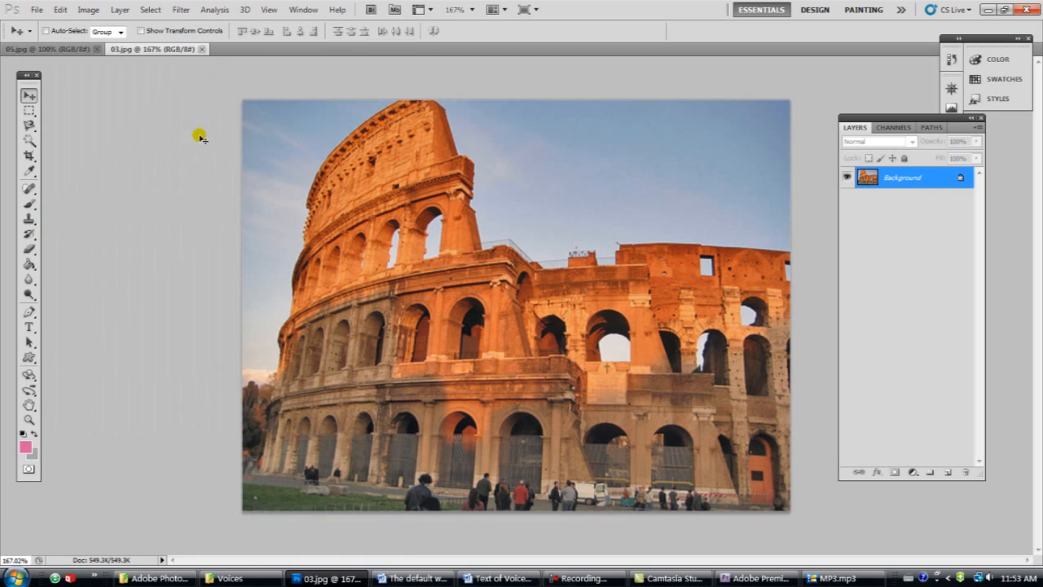
left_click(88, 12)
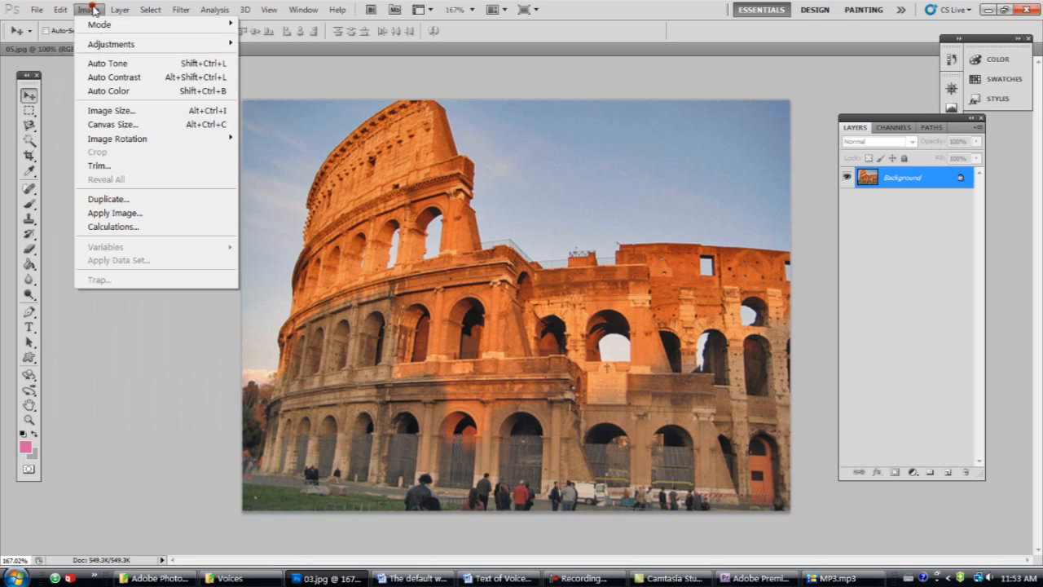
left_click(132, 77)
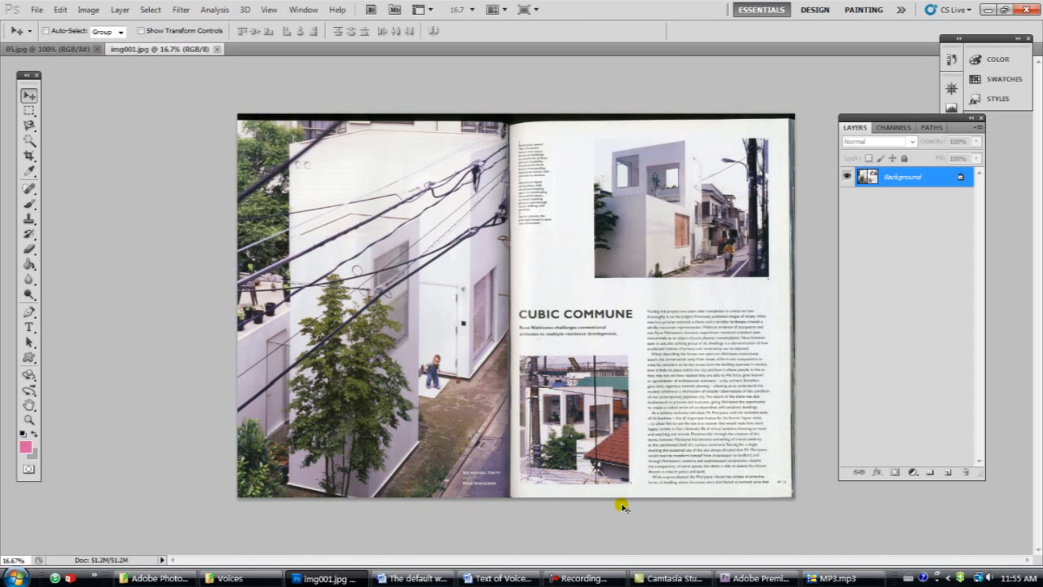
Inspect the scanned magazine spread img001.jpg up close and apply Auto Color to it.
key("ctrl+plus")
key("ctrl+plus")
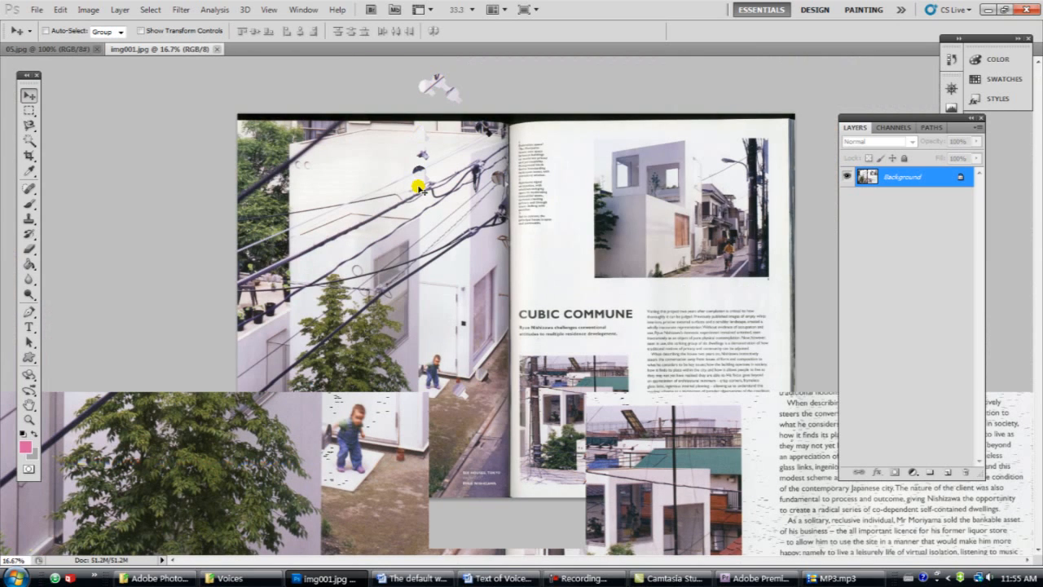
key("ctrl+plus")
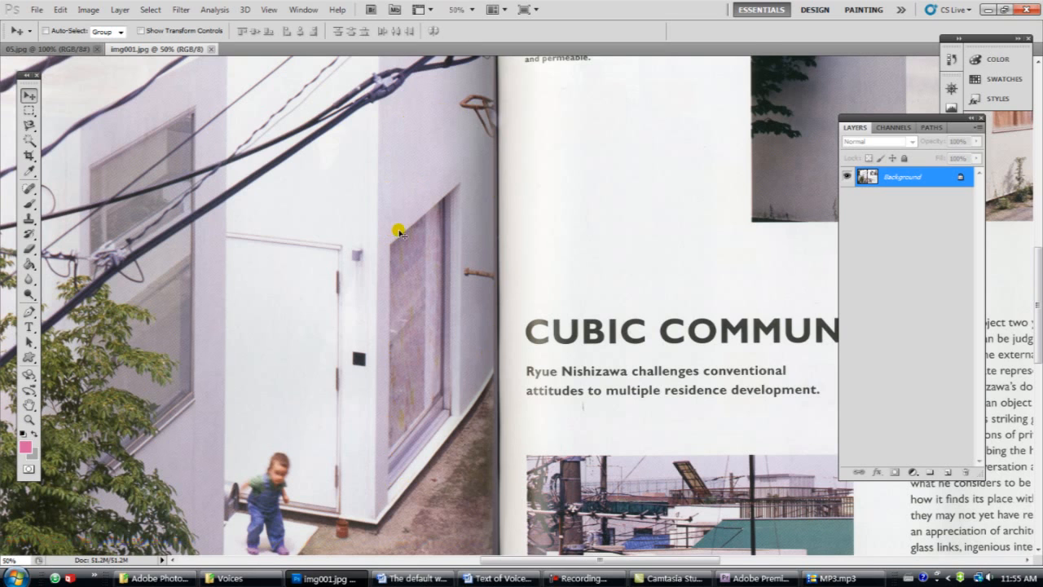
key("ctrl+minus")
key("ctrl+minus")
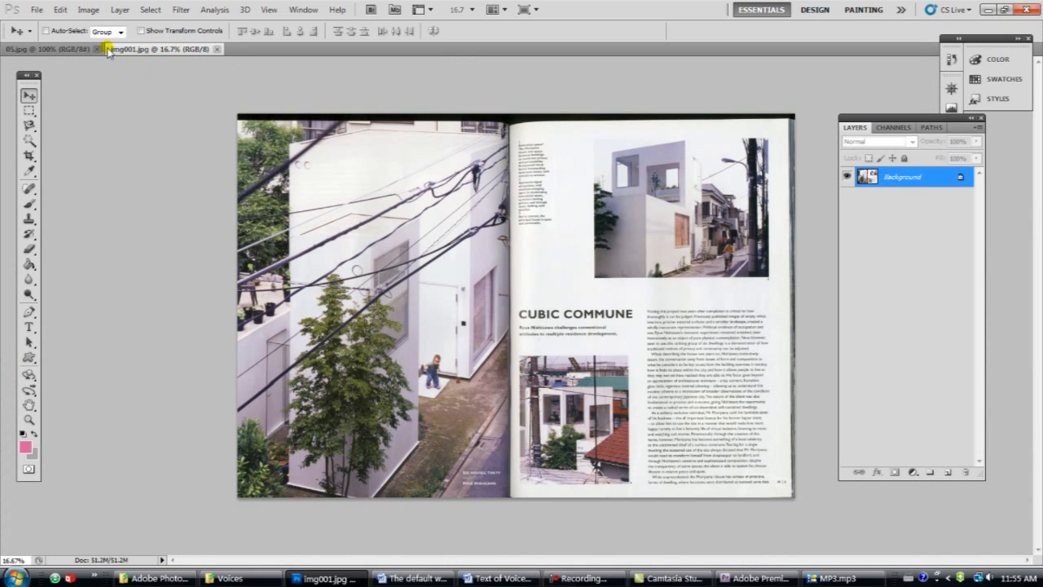
left_click(89, 10)
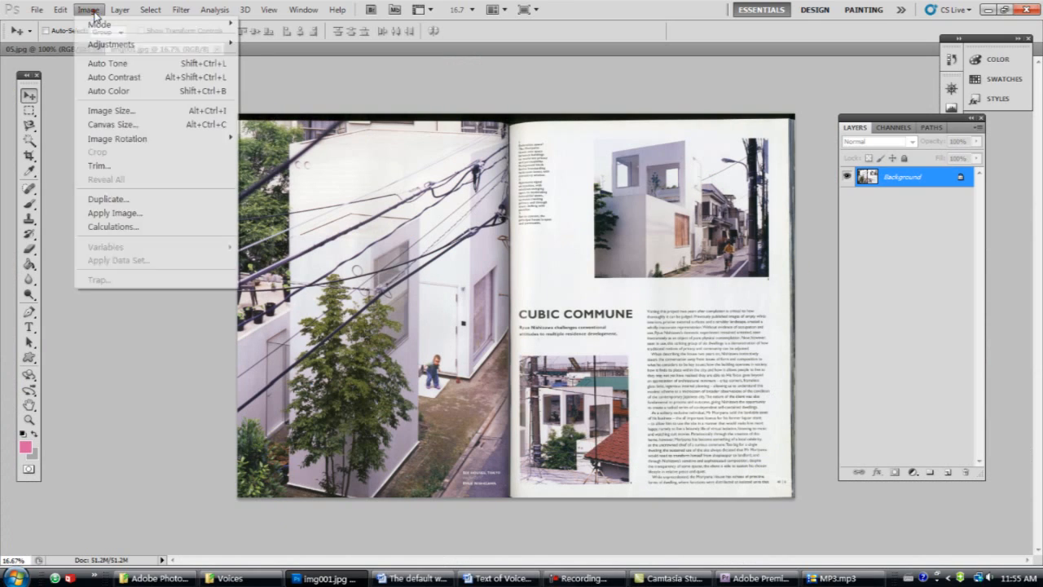
left_click(122, 91)
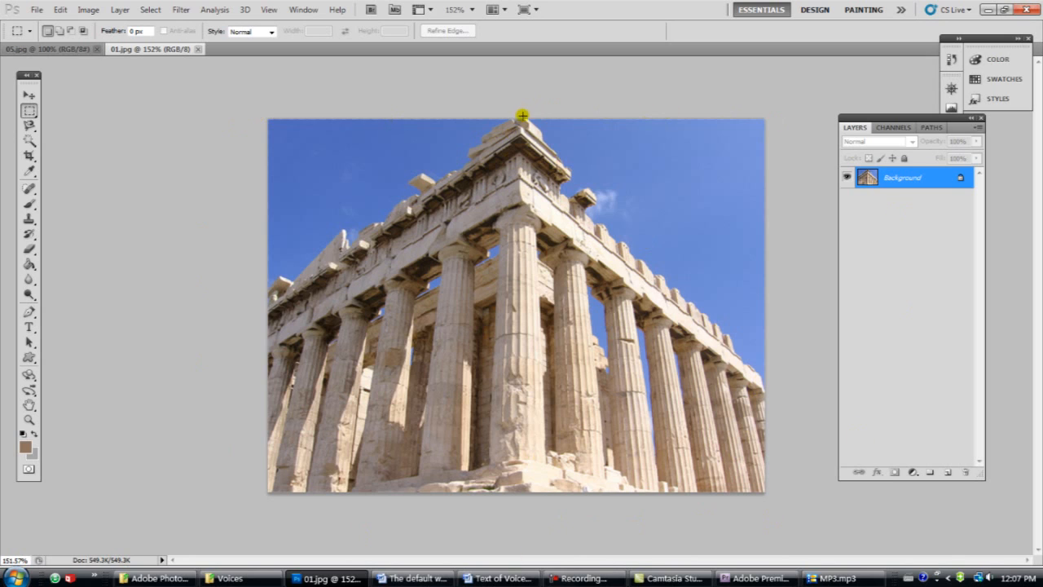
Select the right half of the temple photo 01.jpg with a rectangular marquee and open the Replace Color adjustment beside the image.
left_click_drag(520, 117, 792, 508)
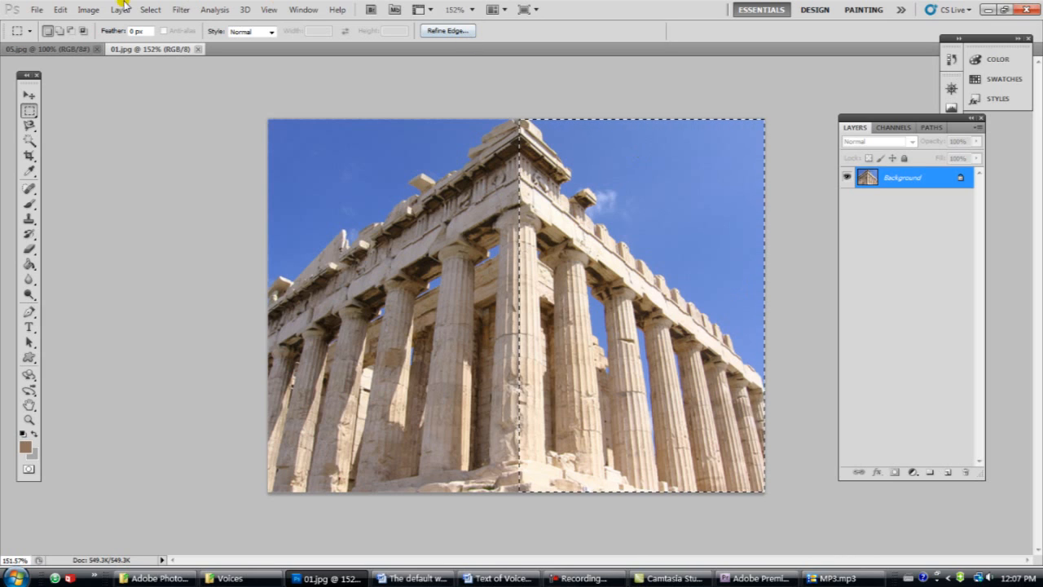
left_click(88, 10)
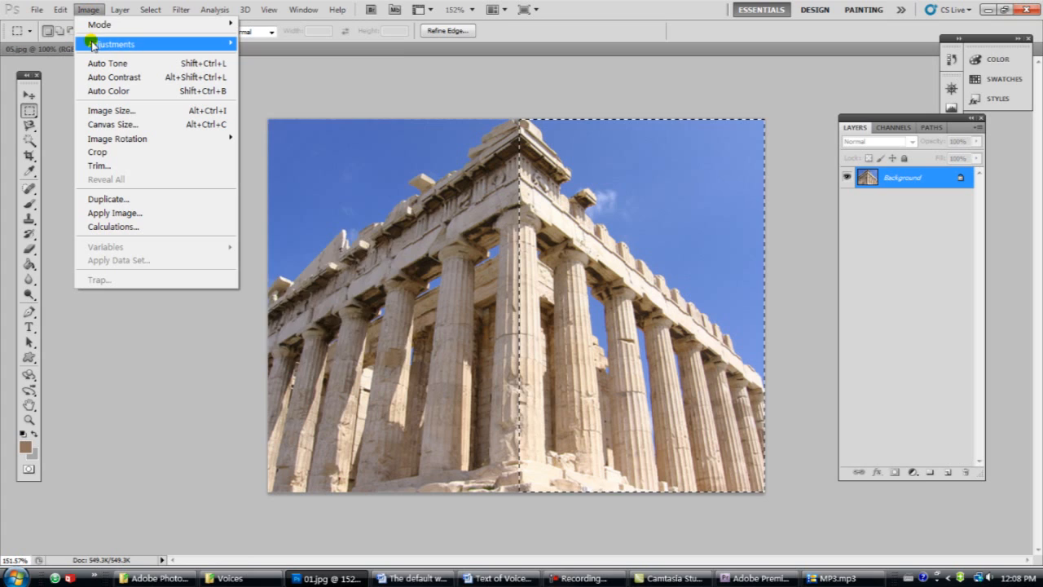
mouse_move(90, 42)
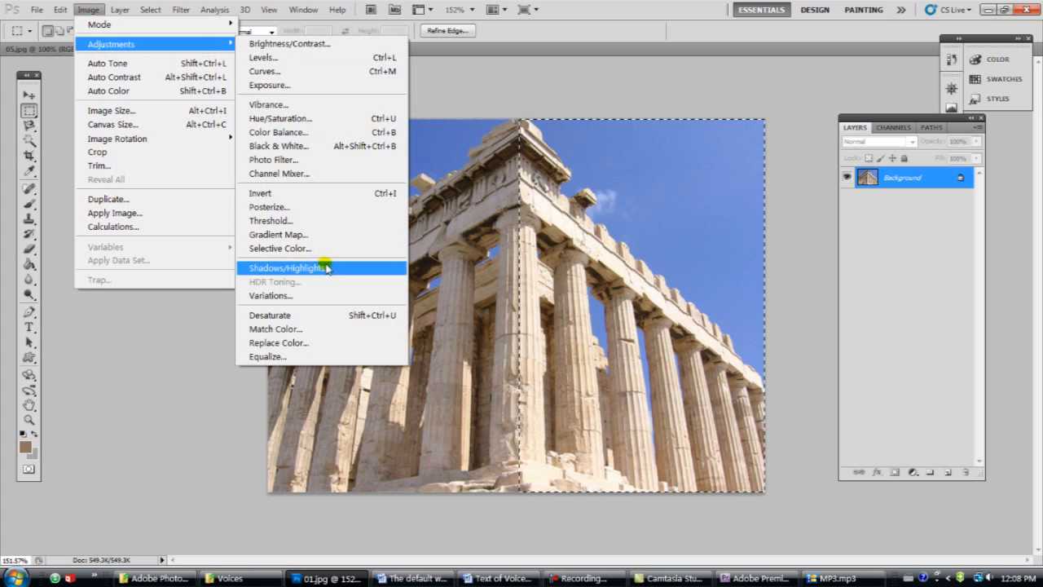
left_click(311, 342)
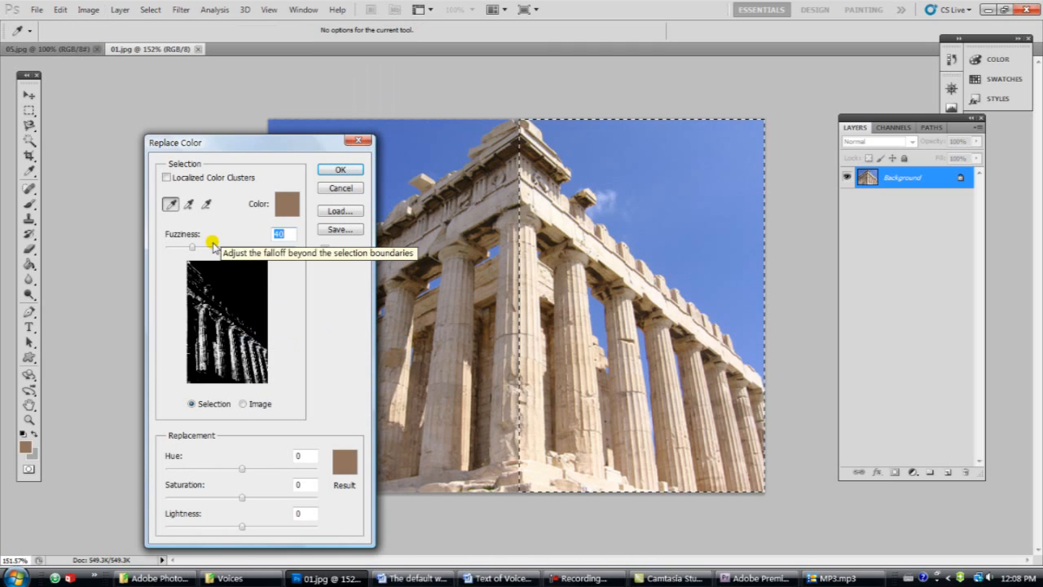
left_click_drag(222, 142, 119, 112)
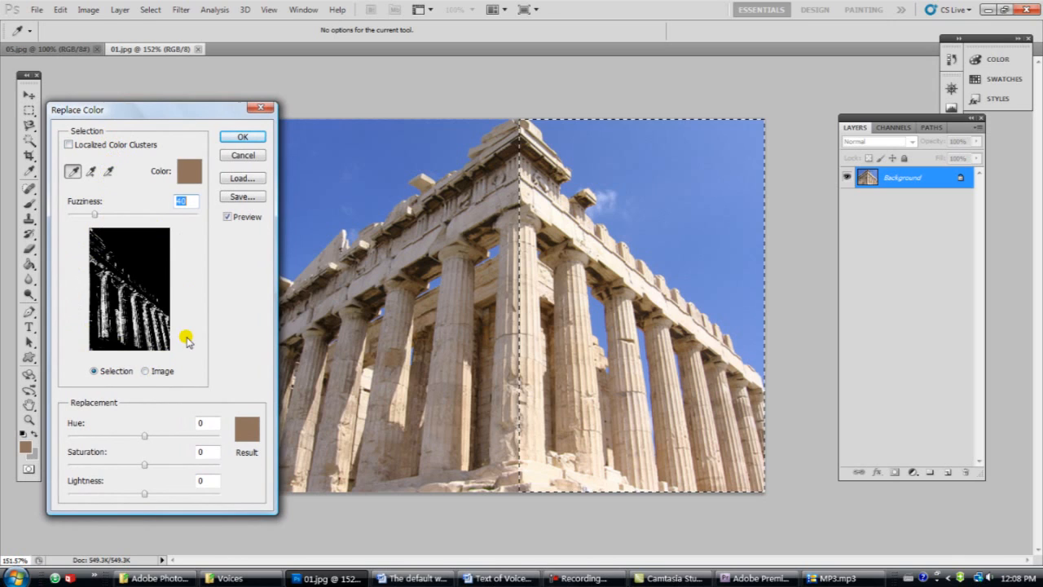
Try sampling a light stone color on the temple, adding further stone tones and subtracting one from the Replace Color selection.
left_click(74, 171)
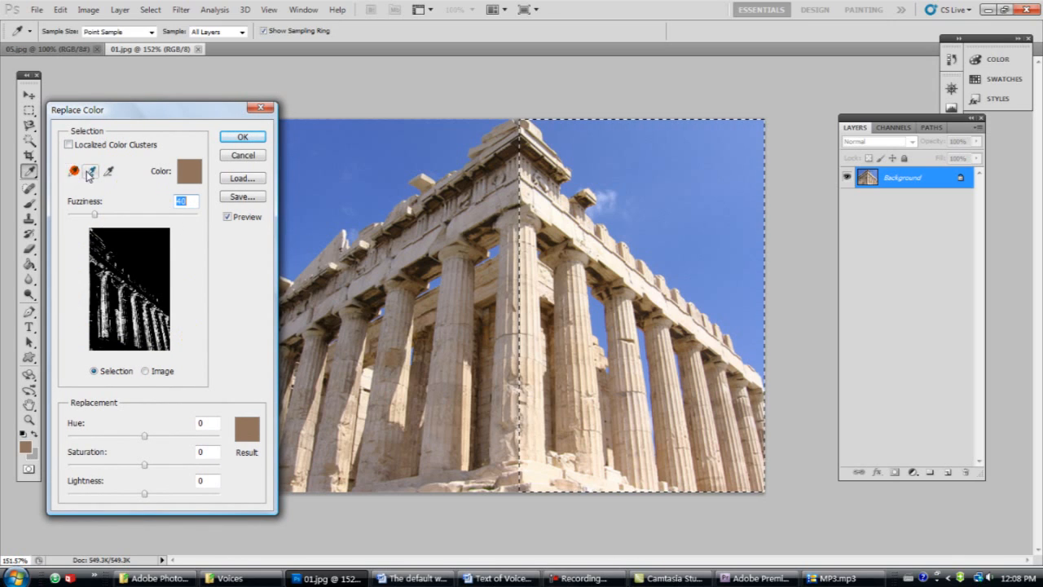
left_click(108, 172)
left_click(71, 172)
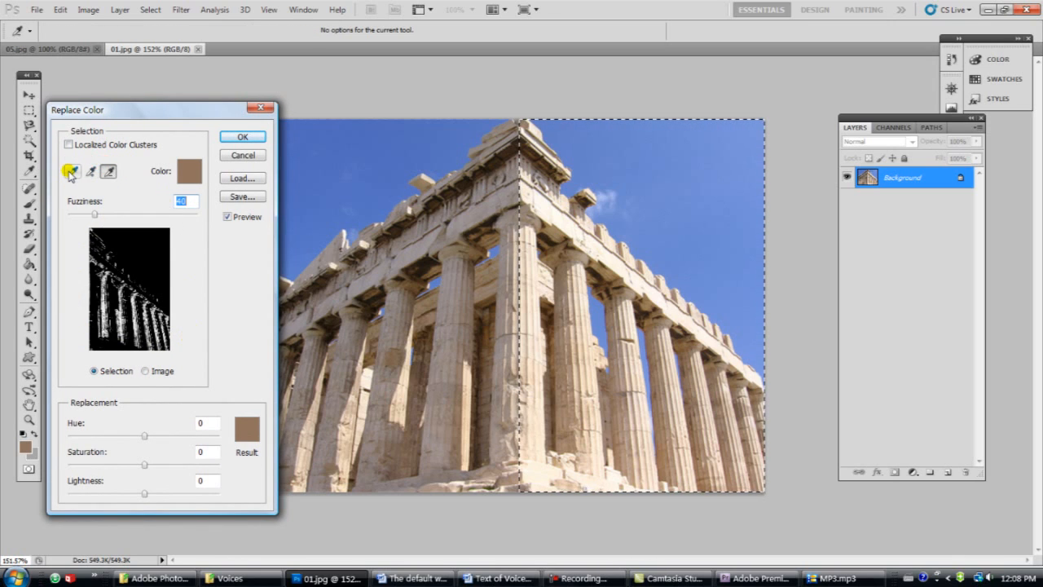
left_click(72, 172)
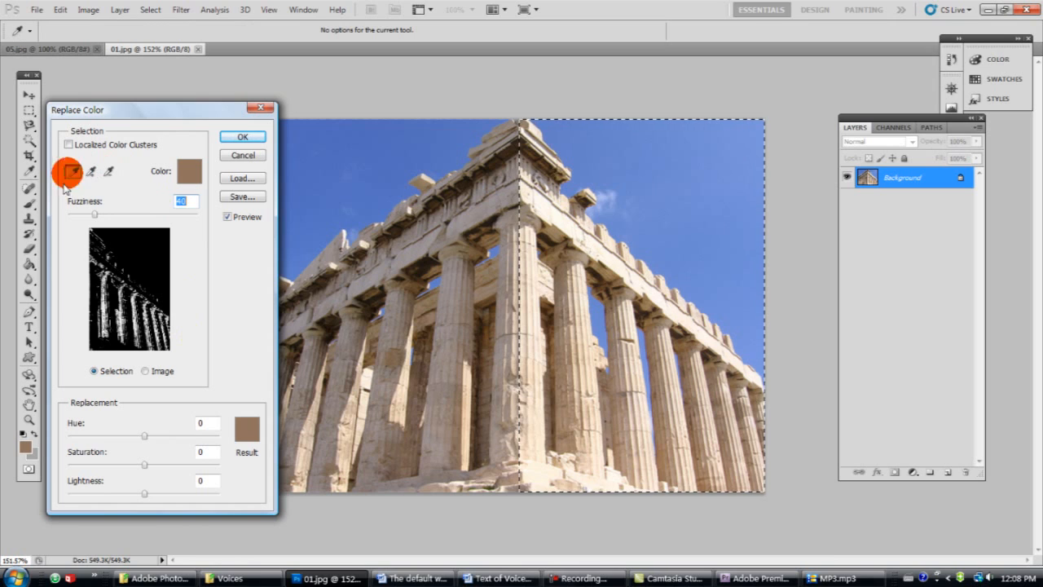
left_click(540, 209)
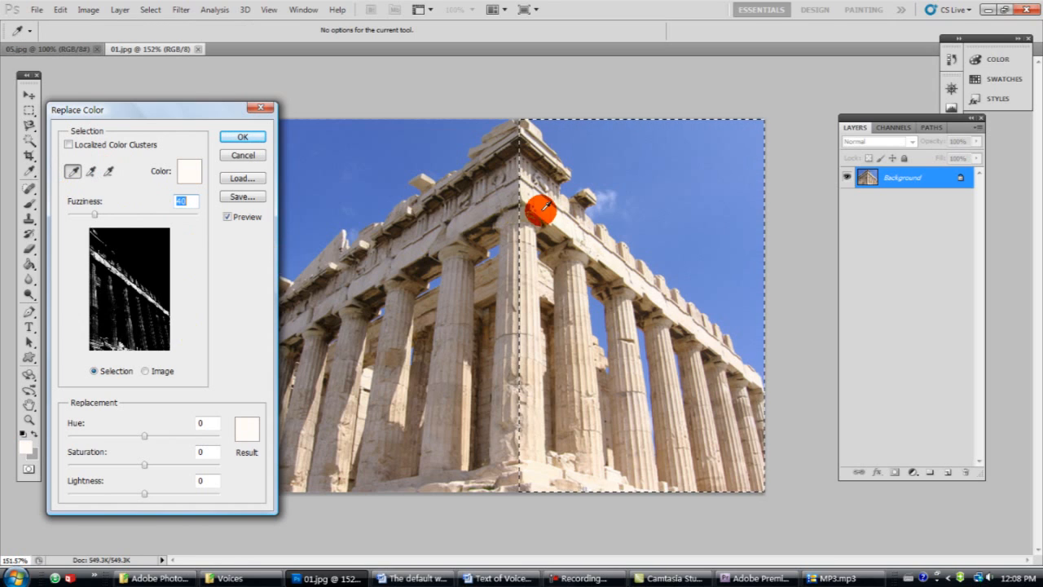
left_click(91, 172)
left_click(524, 221)
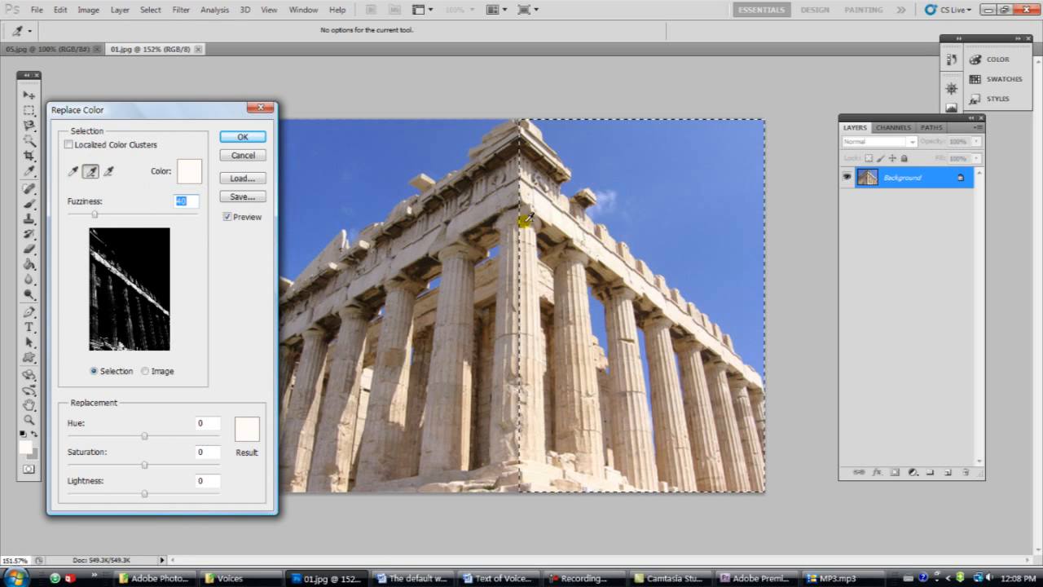
left_click(578, 232)
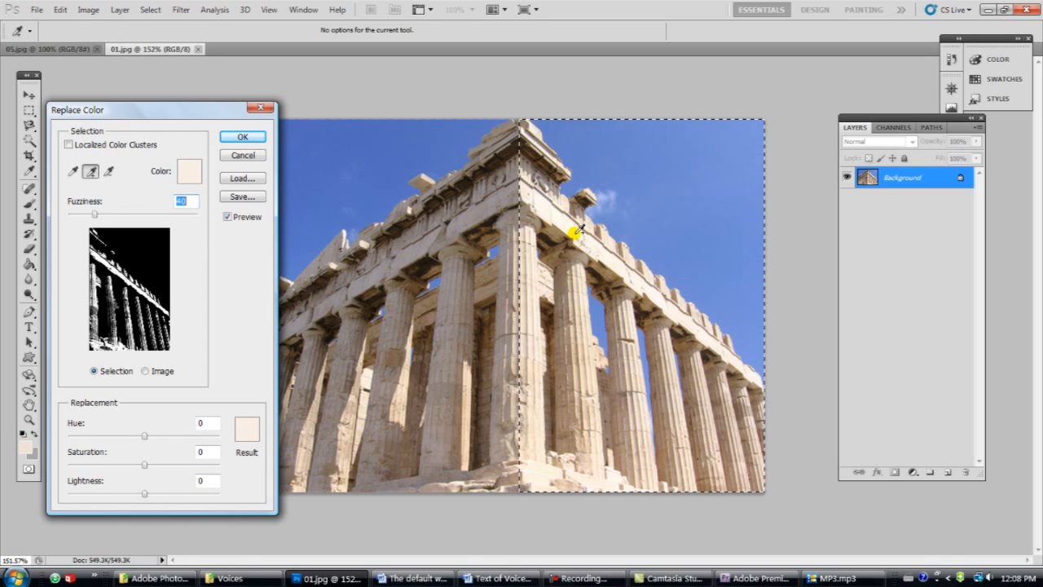
left_click(108, 171)
left_click(565, 221)
Resample the light stone near the temple's corner, add two more stone tones from the building, and set Fuzziness to 45.
left_click(72, 171)
left_click(543, 204)
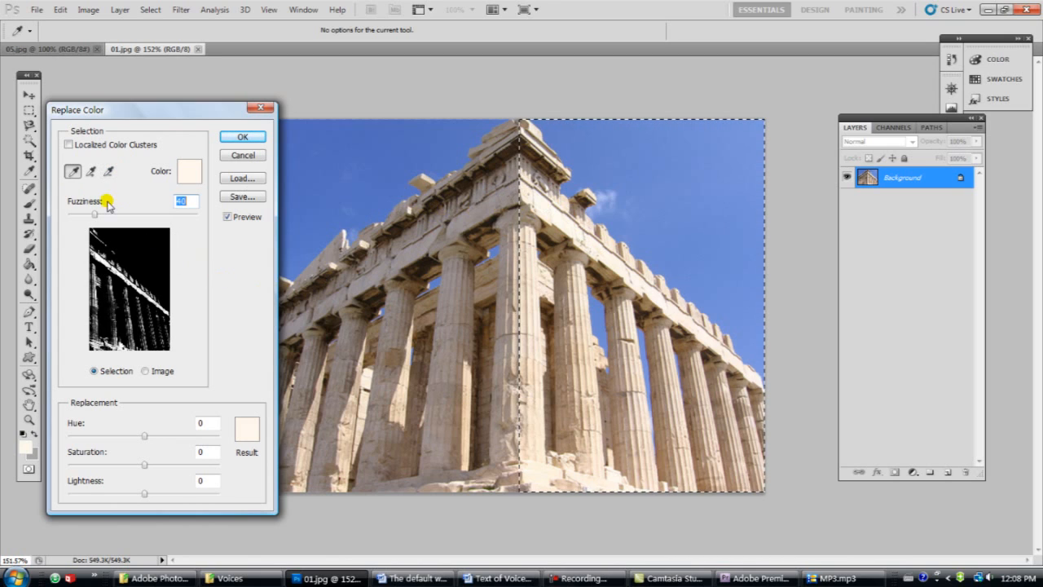
left_click(91, 171)
left_click(601, 254)
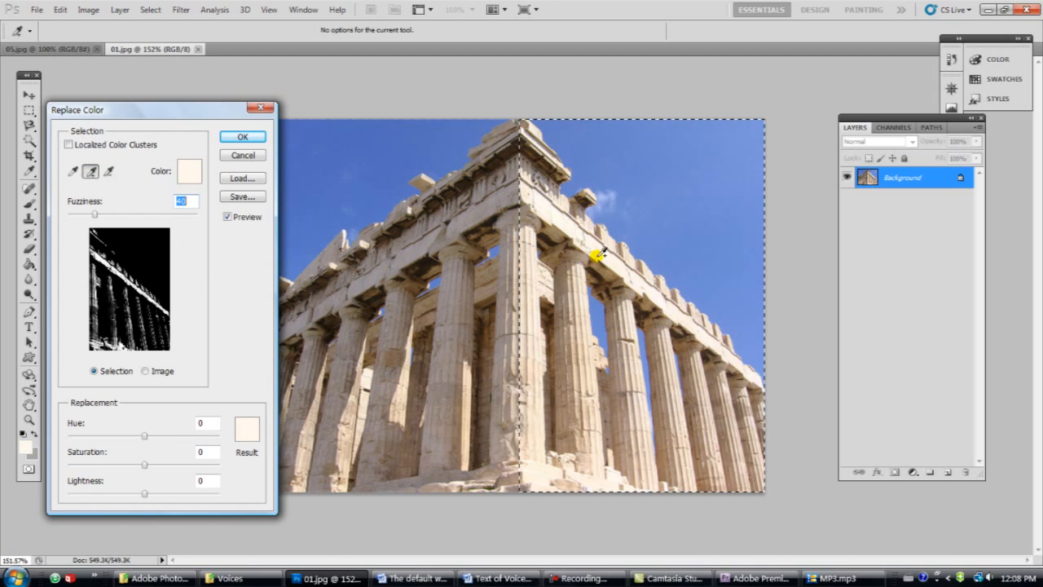
left_click(576, 285)
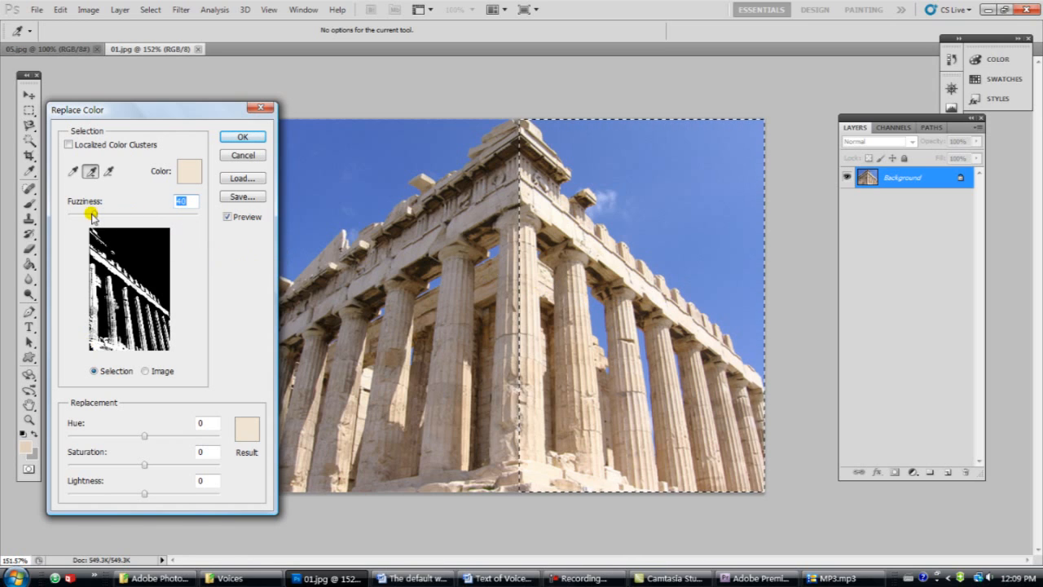
left_click_drag(93, 216, 98, 216)
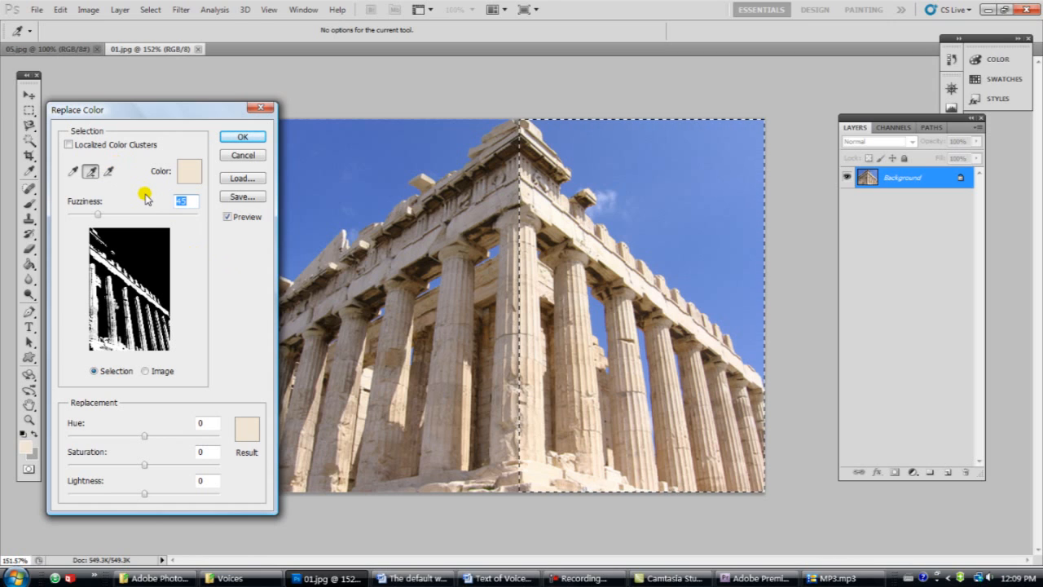
Subtract the blue sky tones and a shade beside the corner column from the Replace Color selection.
left_click(108, 171)
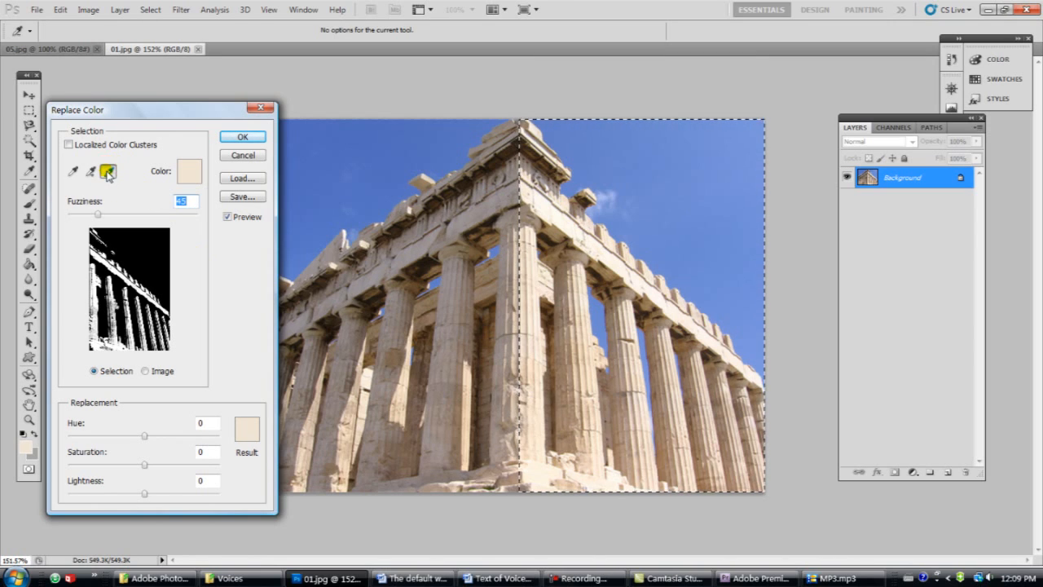
left_click(736, 304)
left_click(682, 132)
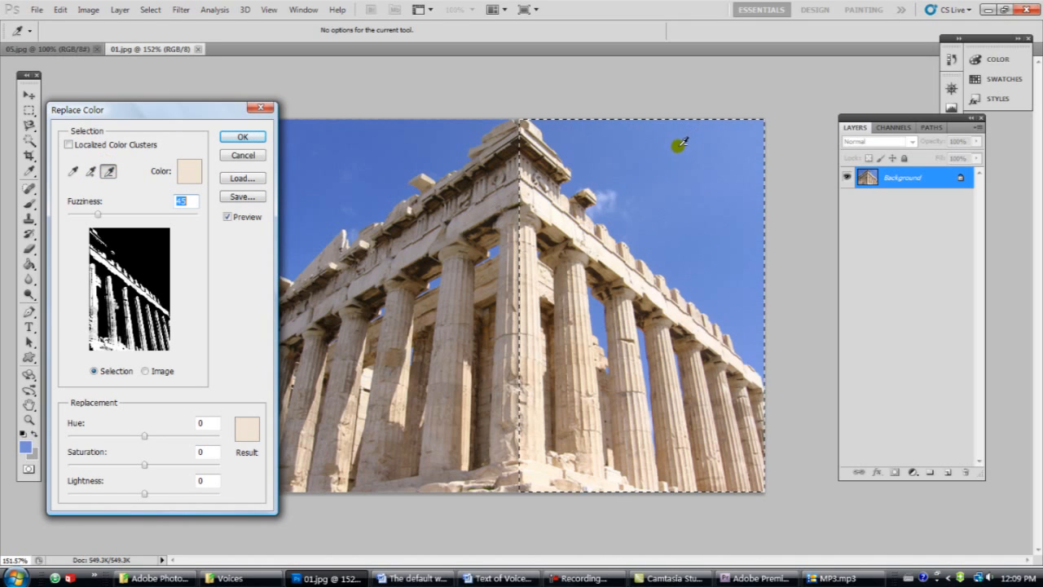
left_click(543, 277)
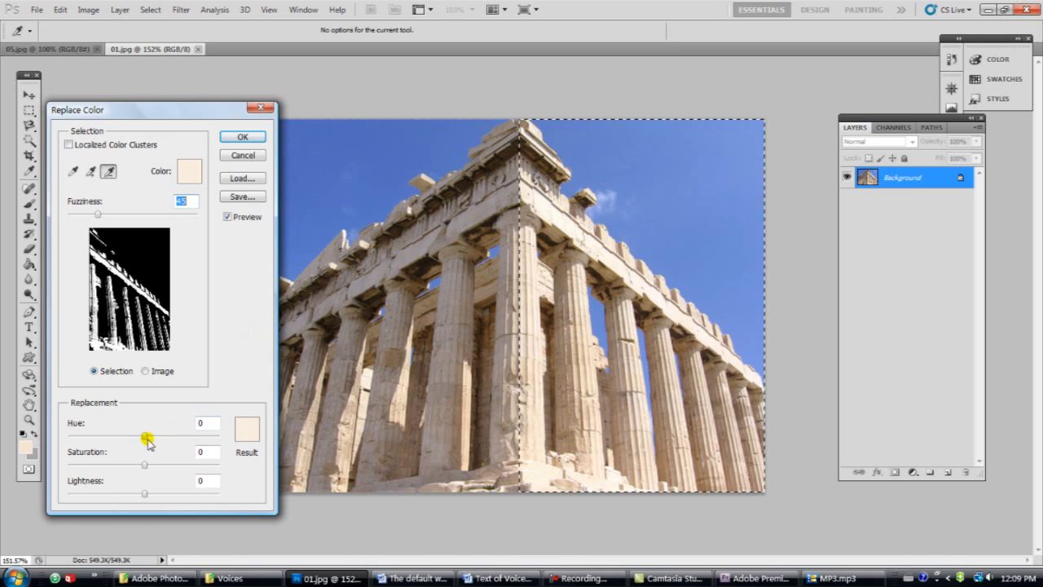
Set the replacement color's Hue to -40 and Saturation to -10.
left_click(205, 422)
type("-40")
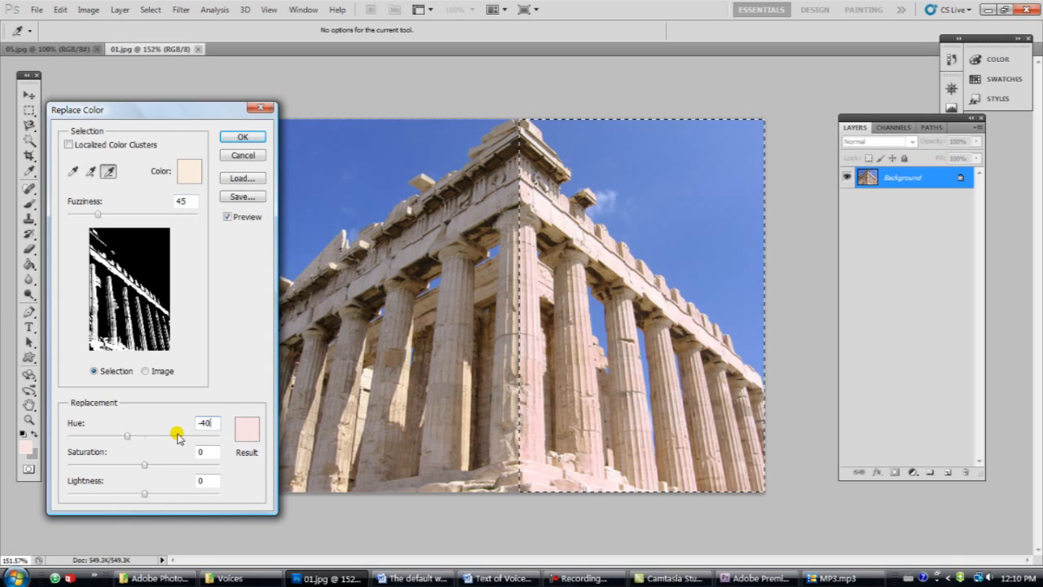
double_click(210, 451)
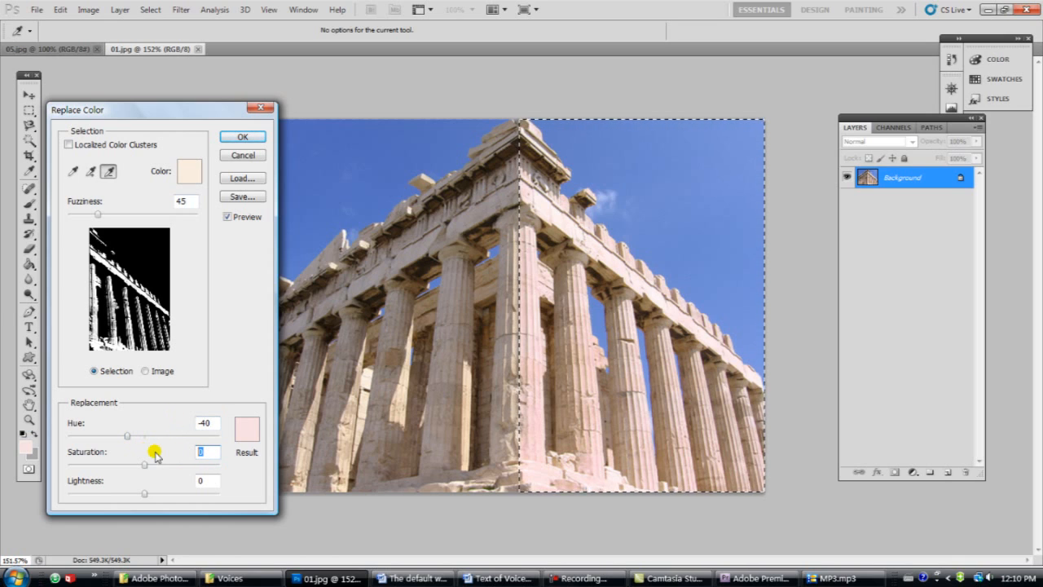
type("-10")
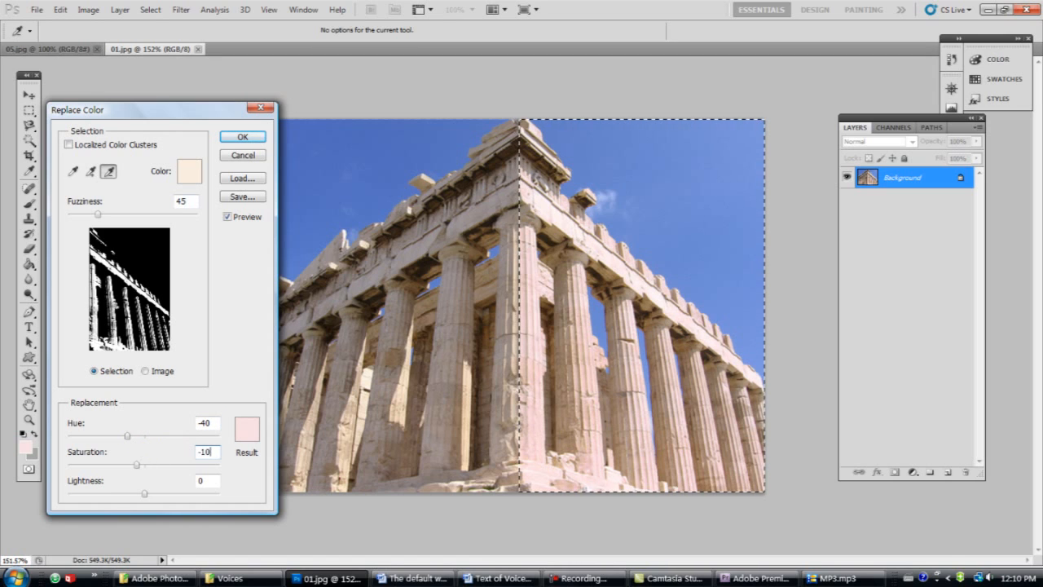